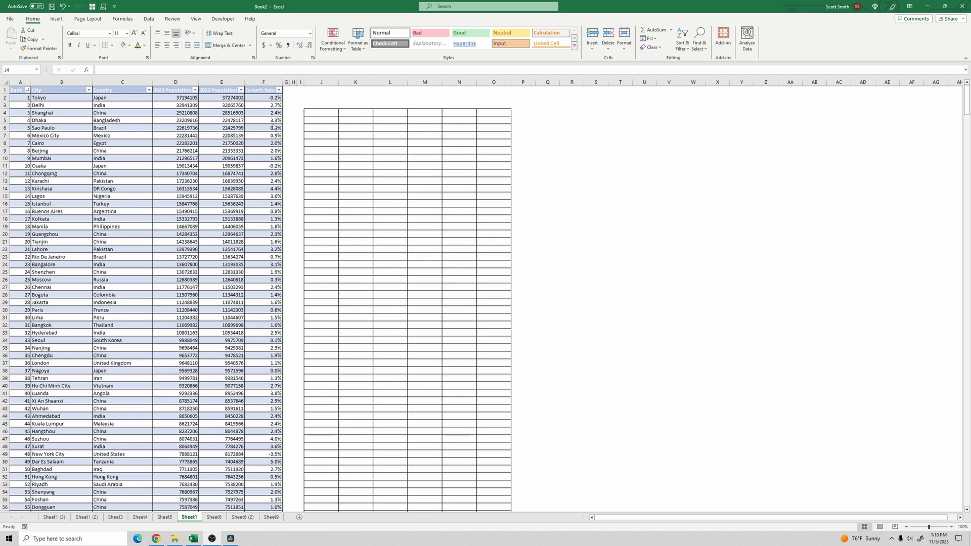
Select the DataTable rows, then make J4 the active cell
click(324, 117)
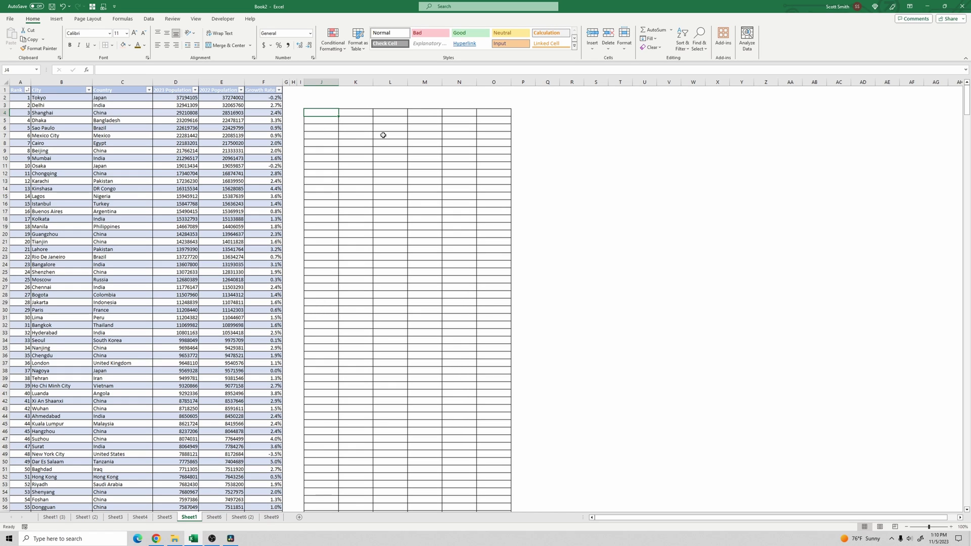
click(13, 84)
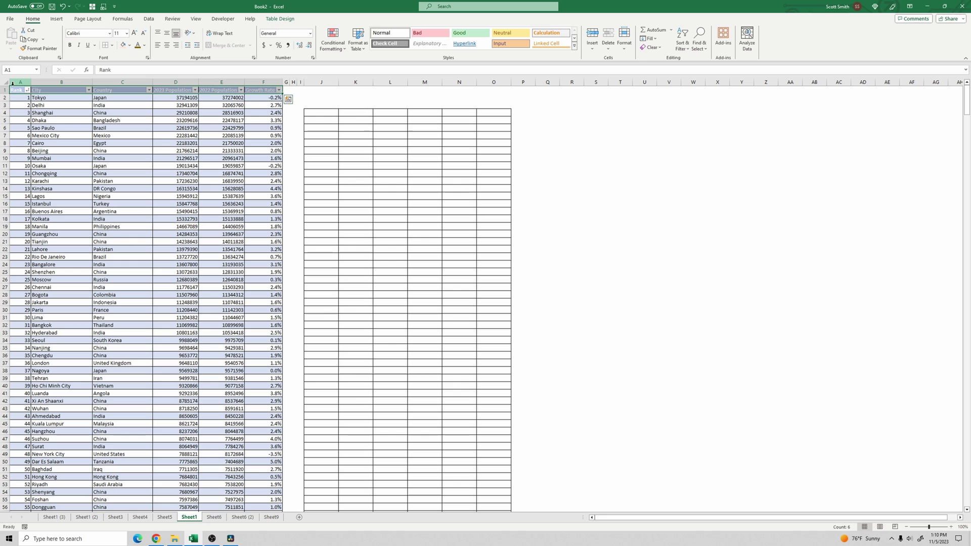
click(12, 83)
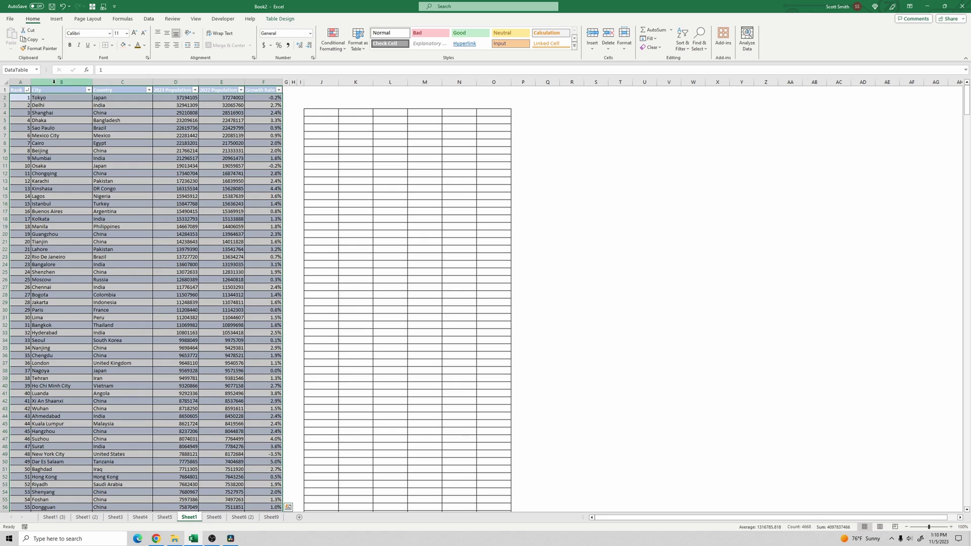
click(326, 115)
Type =filter(DataTable,DataTable[2023 Population]>10000 in J4 and highlight the criterion
text(=)
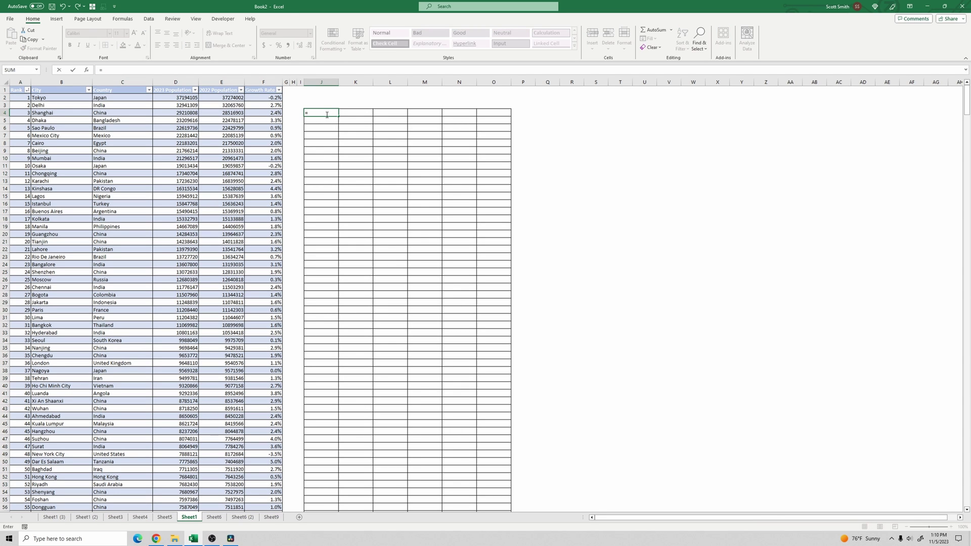
text(filter(DataTable)
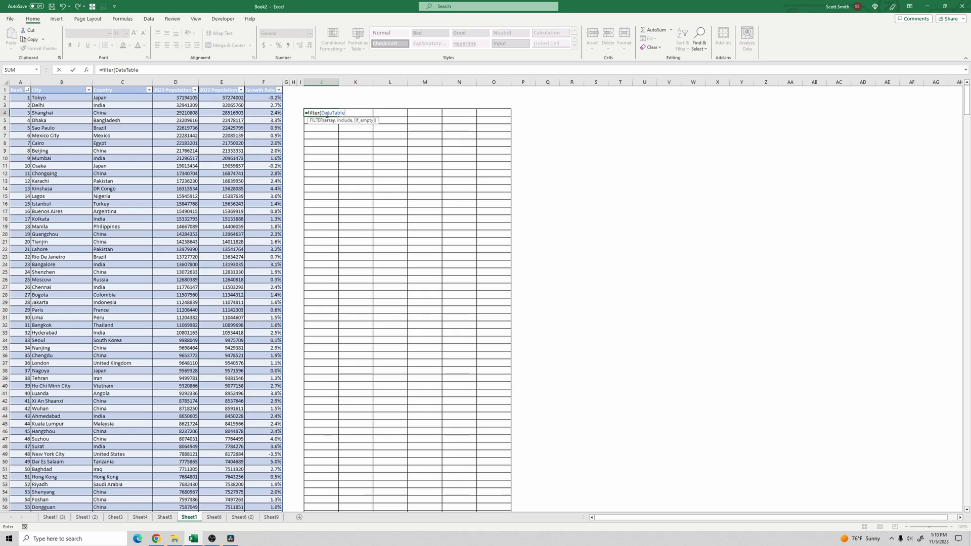
text(,)
text(data)
key(Tab)
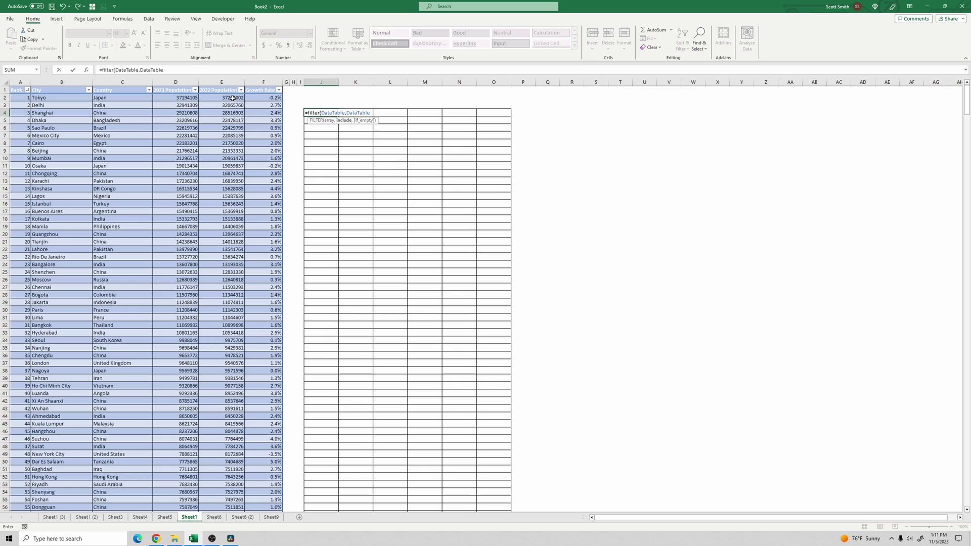
text([)
key(Down)
key(Down)
key(Down)
key(Down)
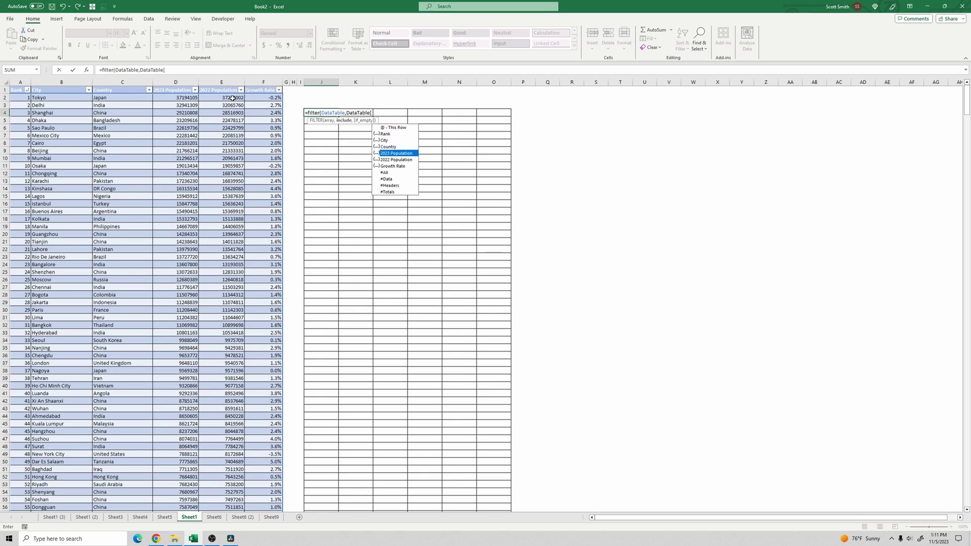
key(Tab)
text(])
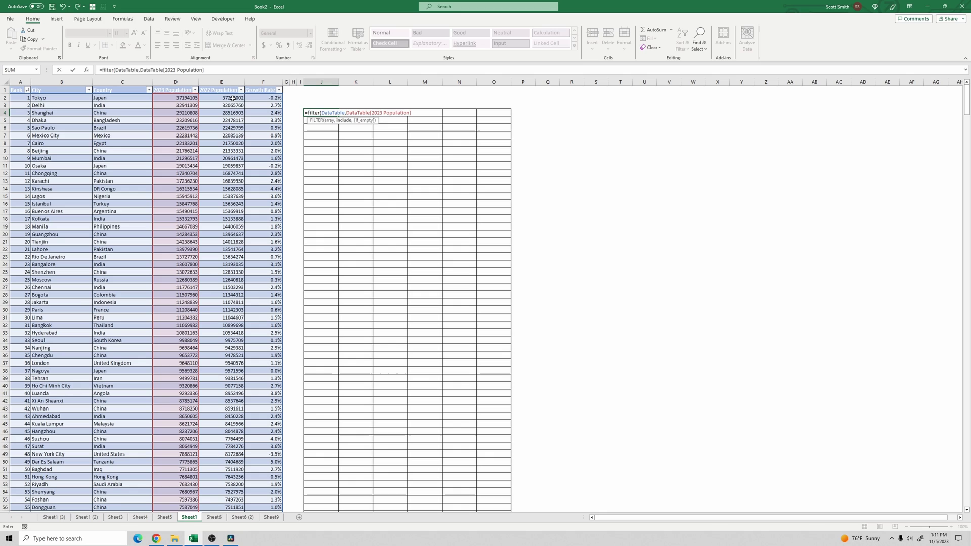
text(>10000)
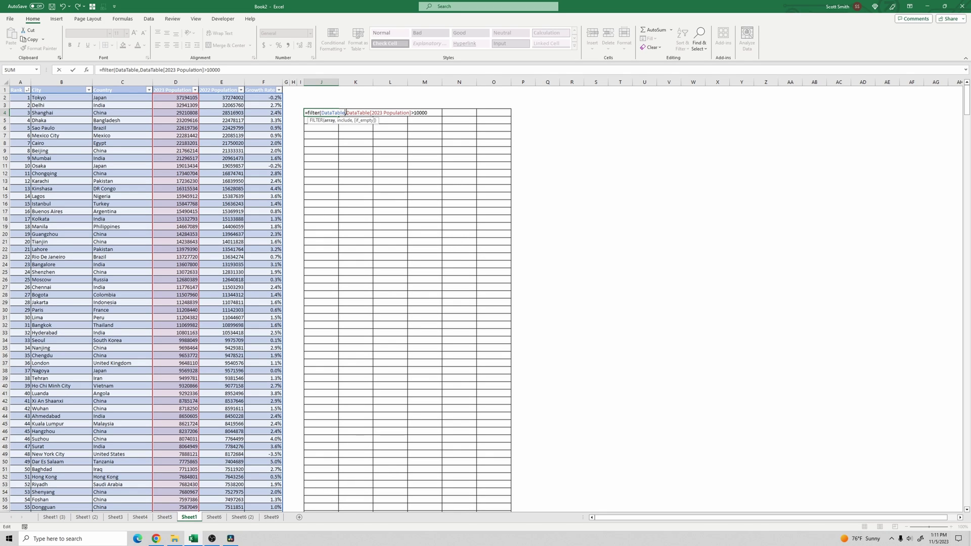
drag(346, 112, 436, 104)
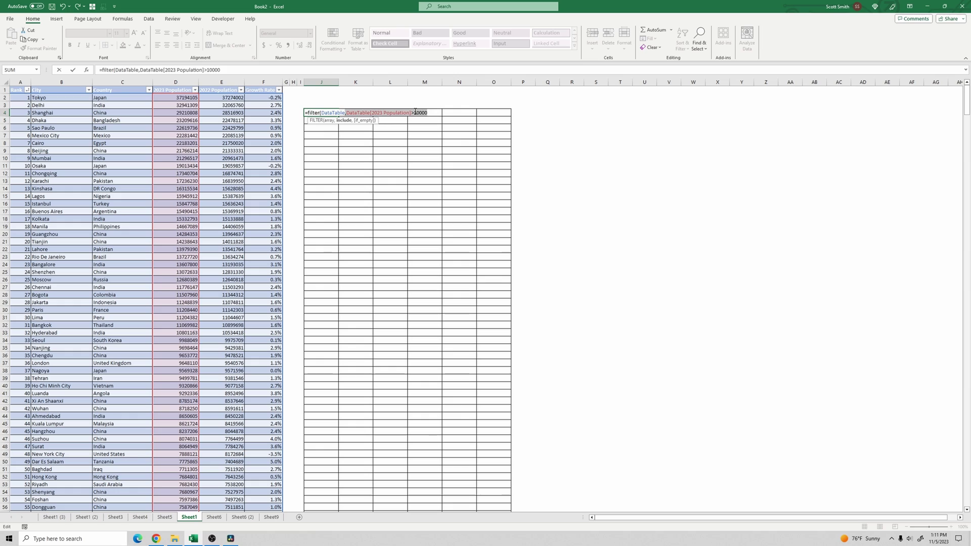
Rewrite the criterion as CHOOSECOLS(DataTable,4)>100000 and add "-" as the no-match value
text(,choose)
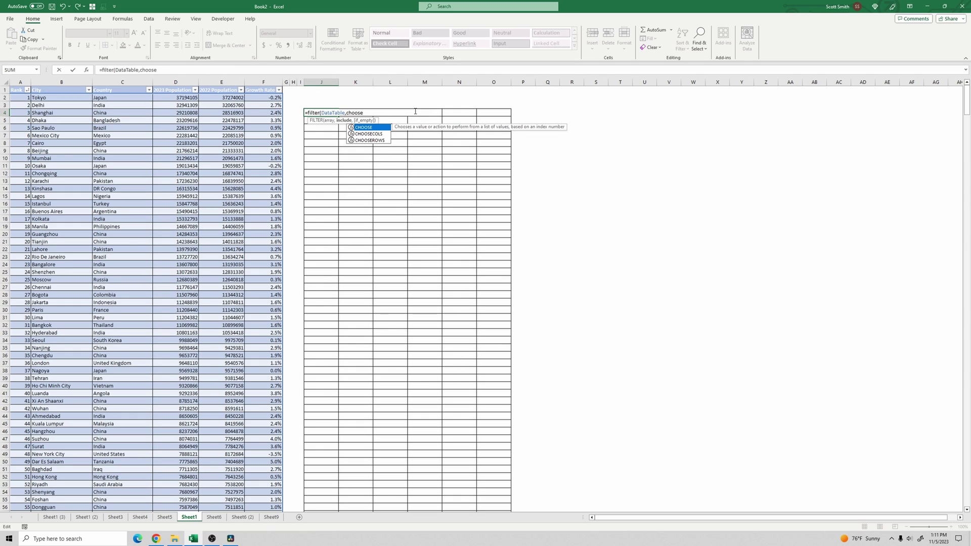
text(cols(data)
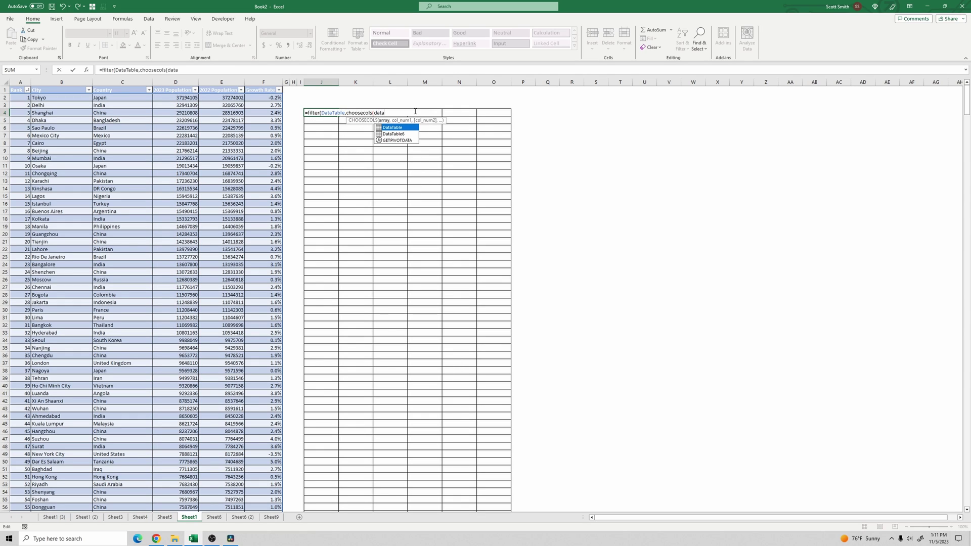
key(Tab)
text(,)
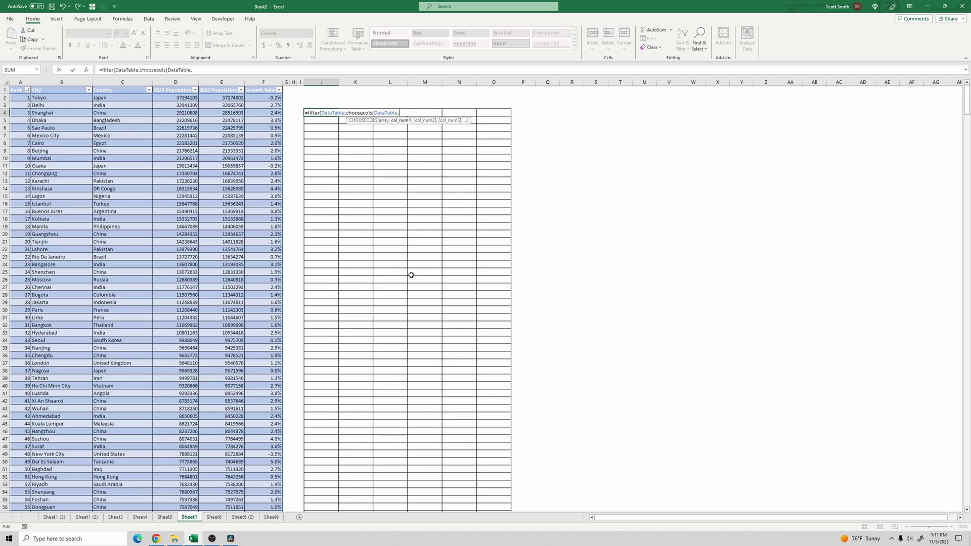
text(4))
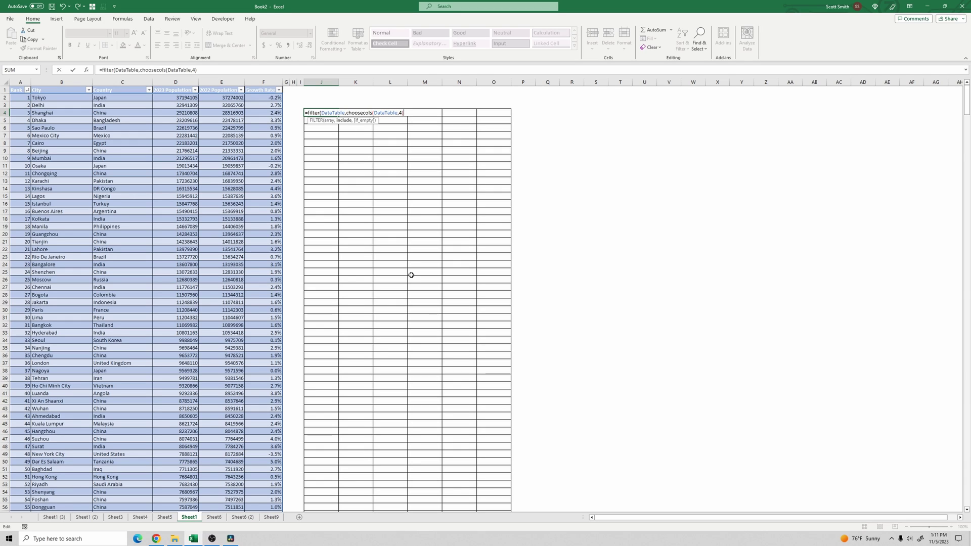
text(>100000)
click(233, 70)
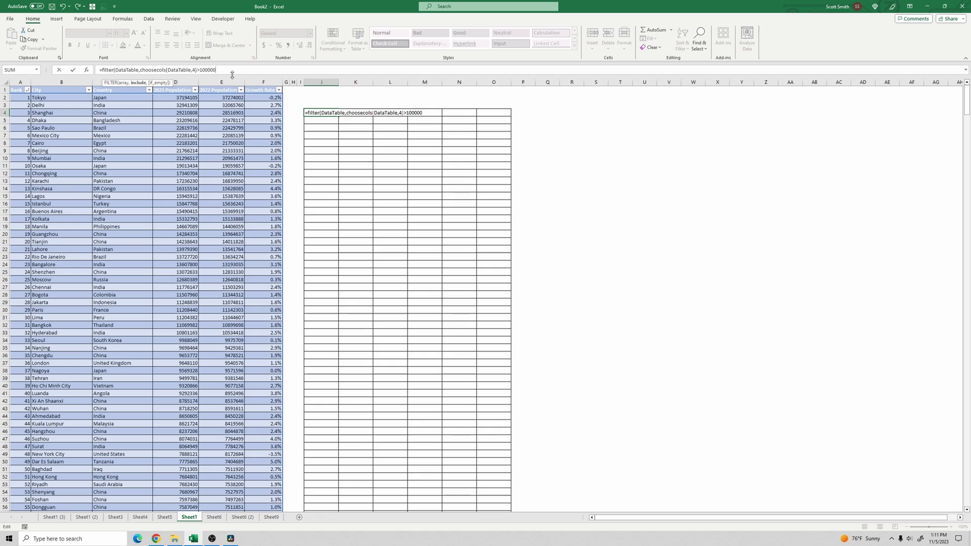
text(,)
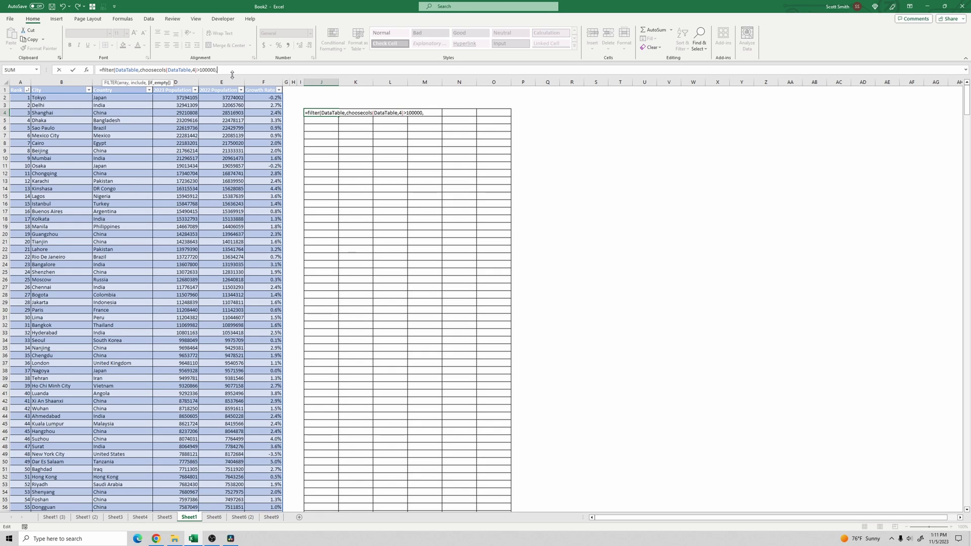
text("-"))
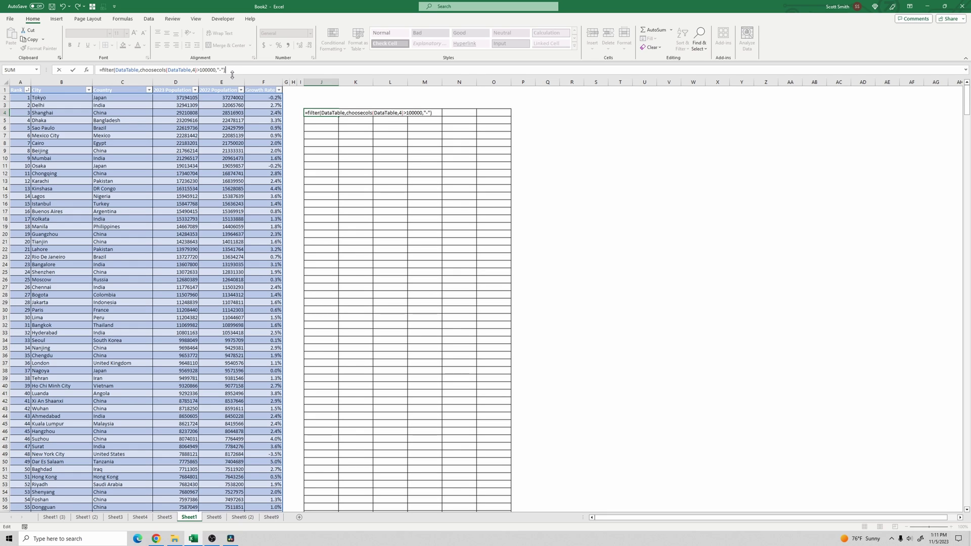
Enter the formula, then raise its threshold to 10000000 so 32 cities spill
key(Return)
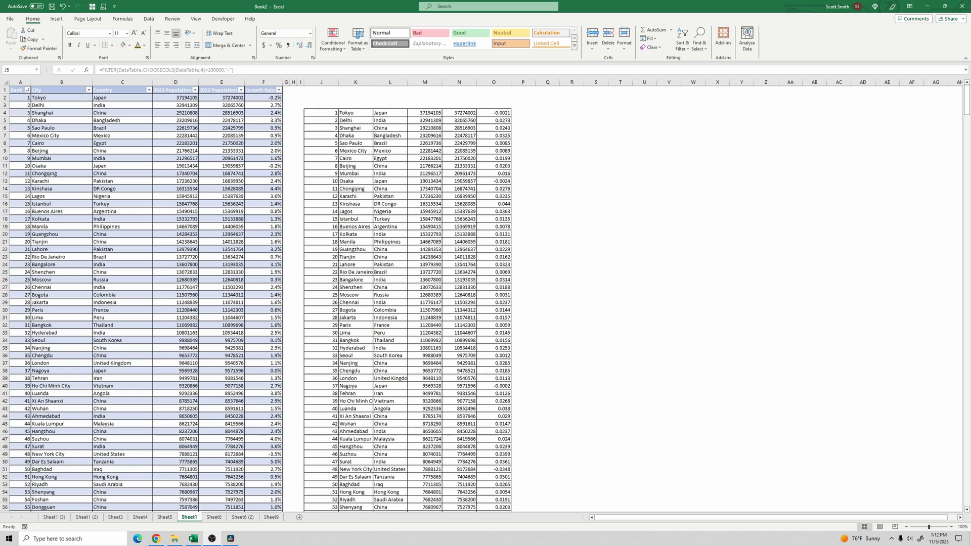
click(315, 112)
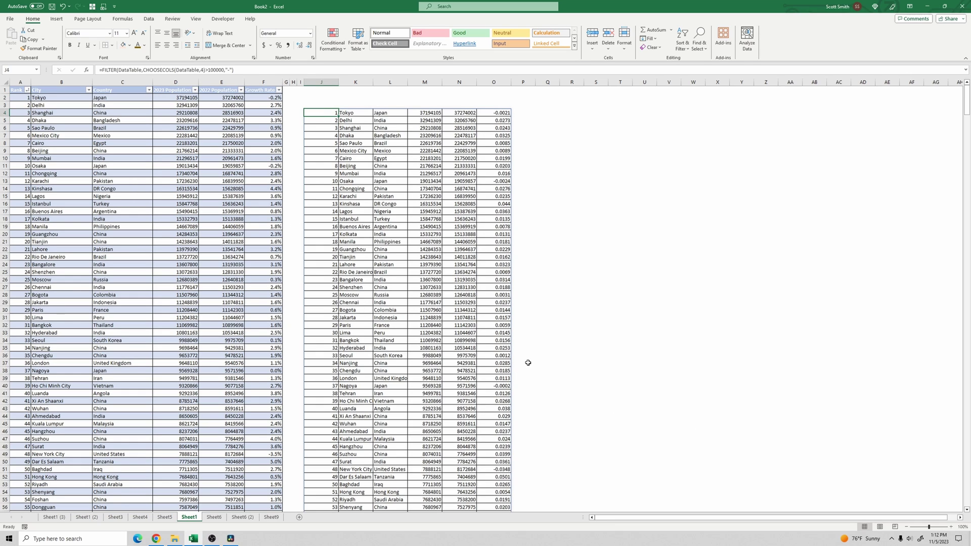
click(218, 69)
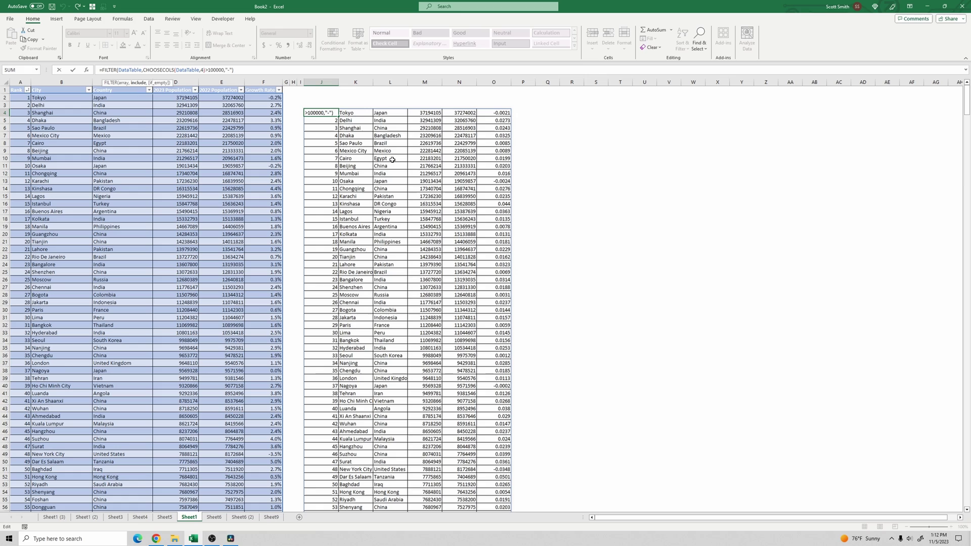
text(00)
key(Return)
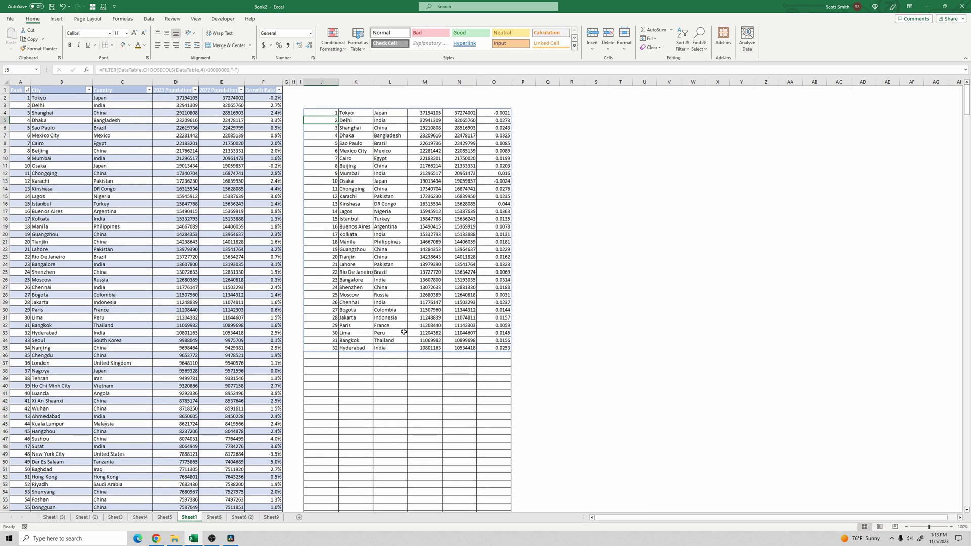
Parenthesize the CHOOSECOLS condition in J4 and multiply it by a new empty condition
click(145, 70)
key(Escape)
key(Up)
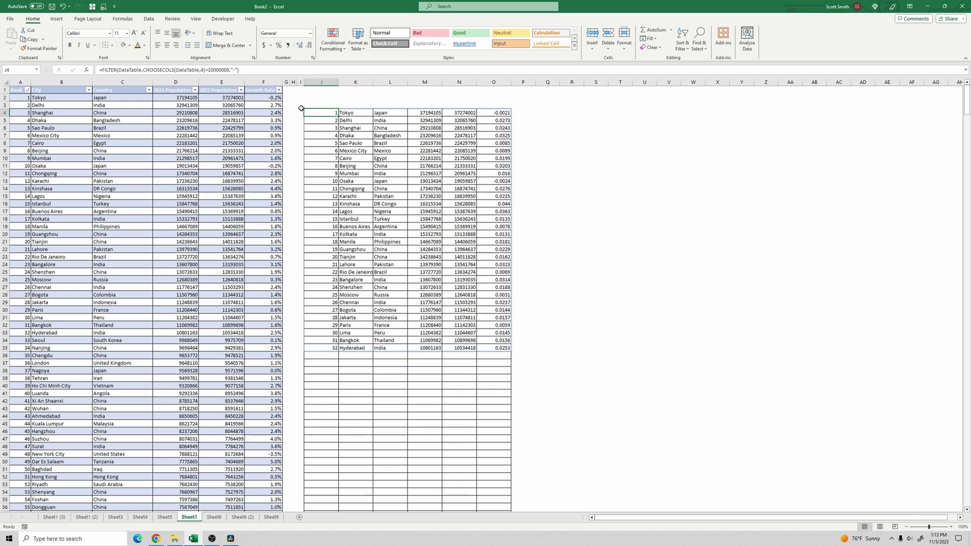
click(144, 70)
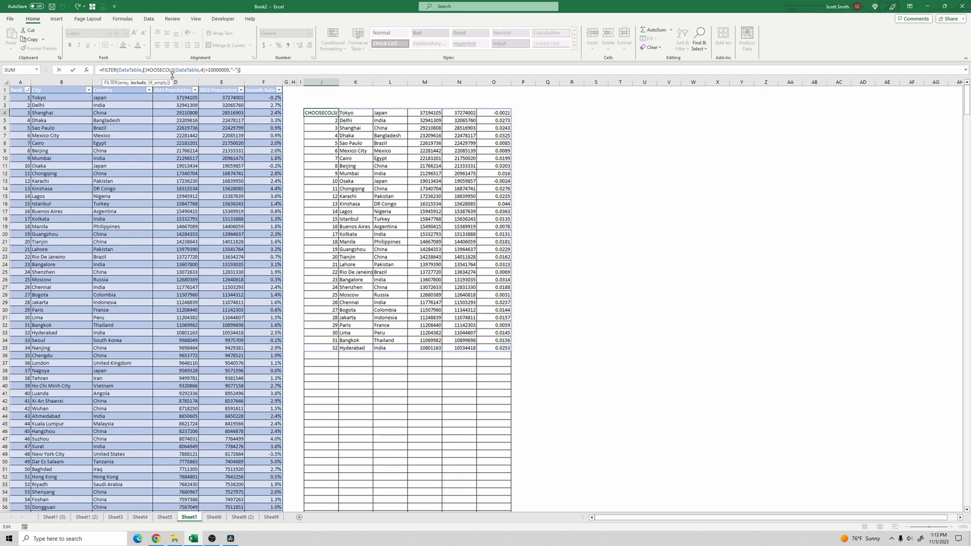
text(()
click(232, 70)
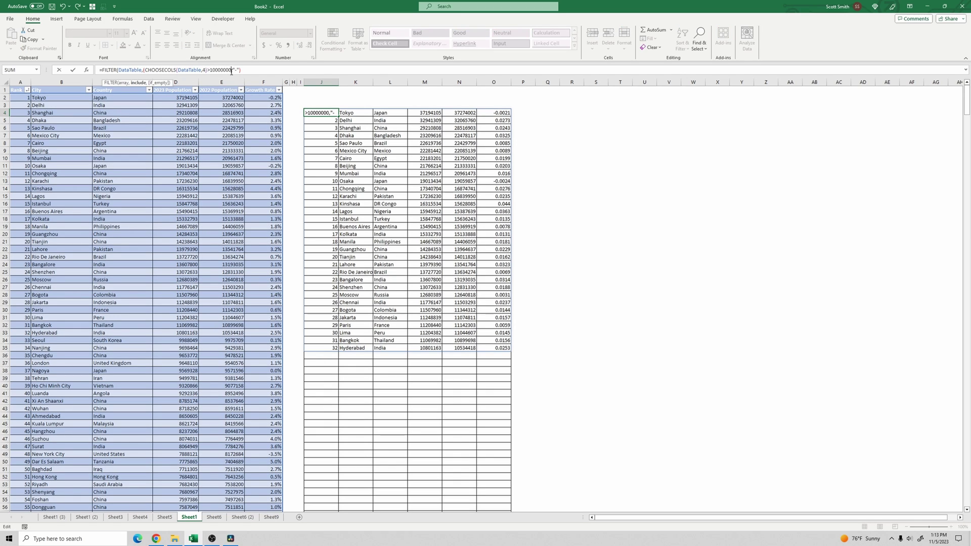
text())
text(*()
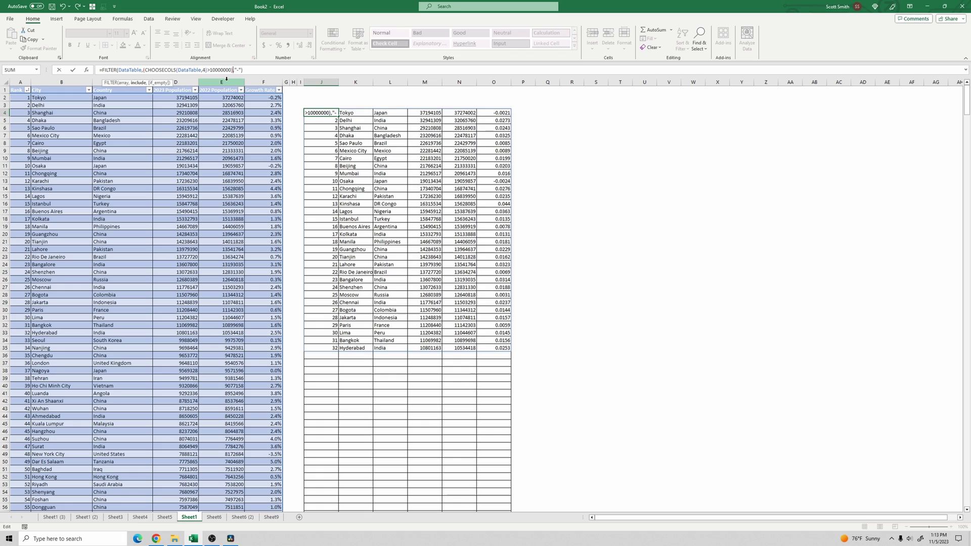
text())
key(Left)
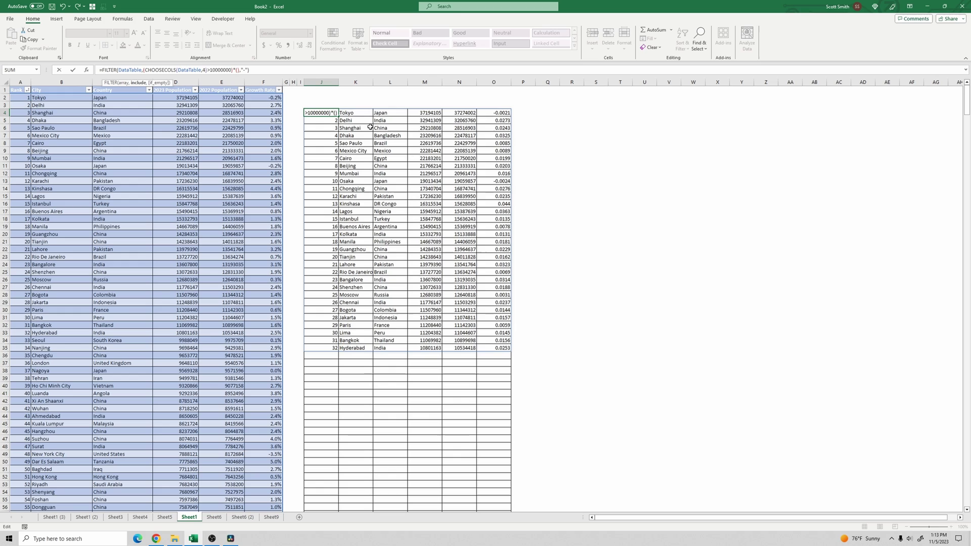
Fill the new condition with DataTable[Country]="Japan" and enter, leaving Tokyo and Osaka
text(data)
key(Tab)
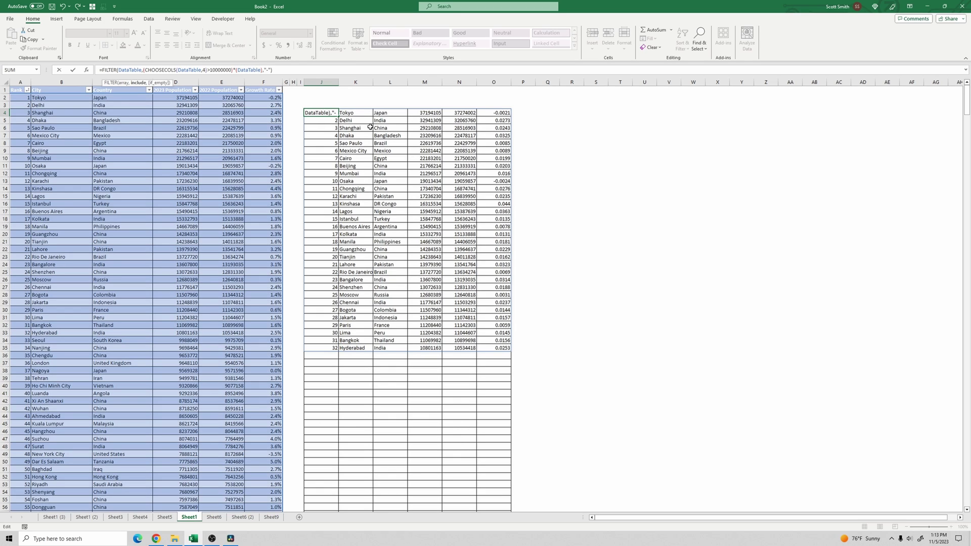
text([)
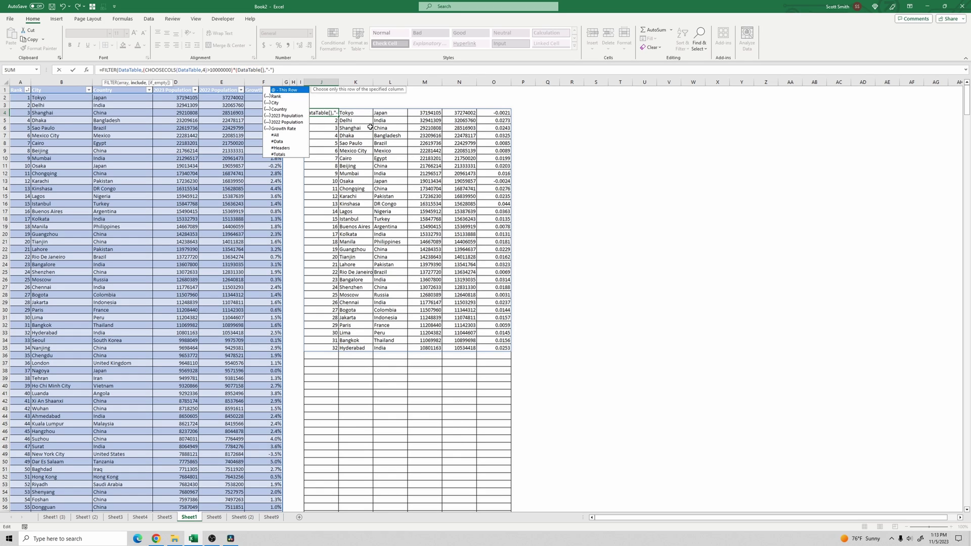
text(cou)
key(Tab)
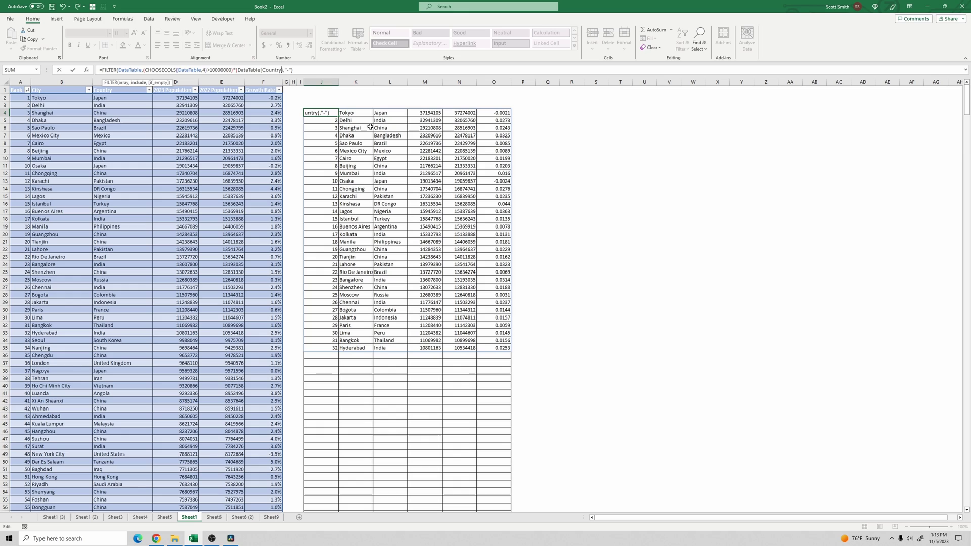
text(]=)
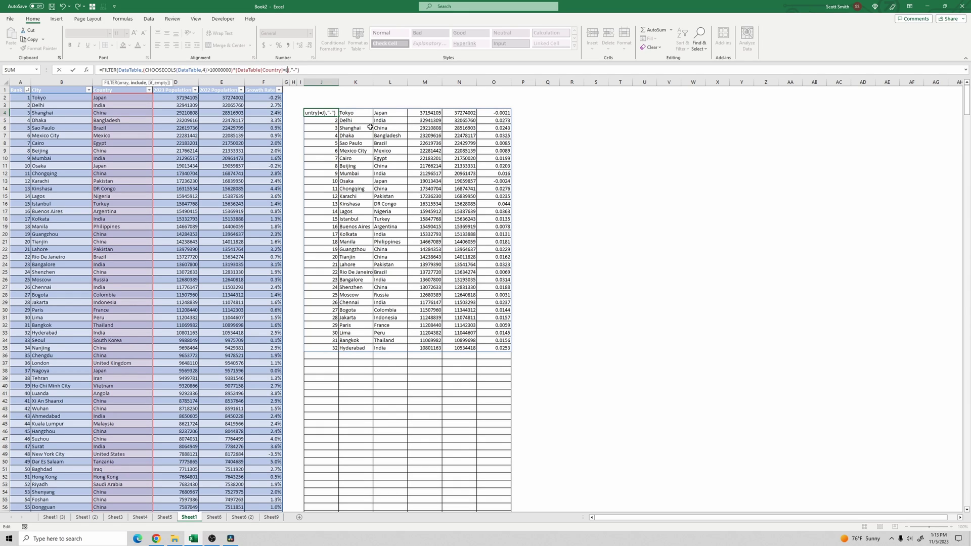
text("Japan")
key(Return)
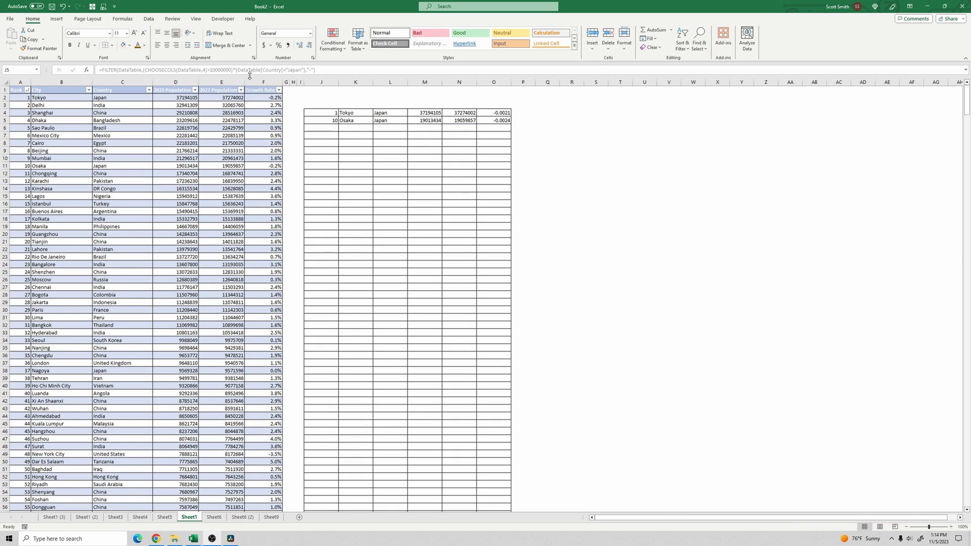
Replace J4's Japan test with (SEARCH("United", DataTable[Country]) in the formula bar
click(314, 113)
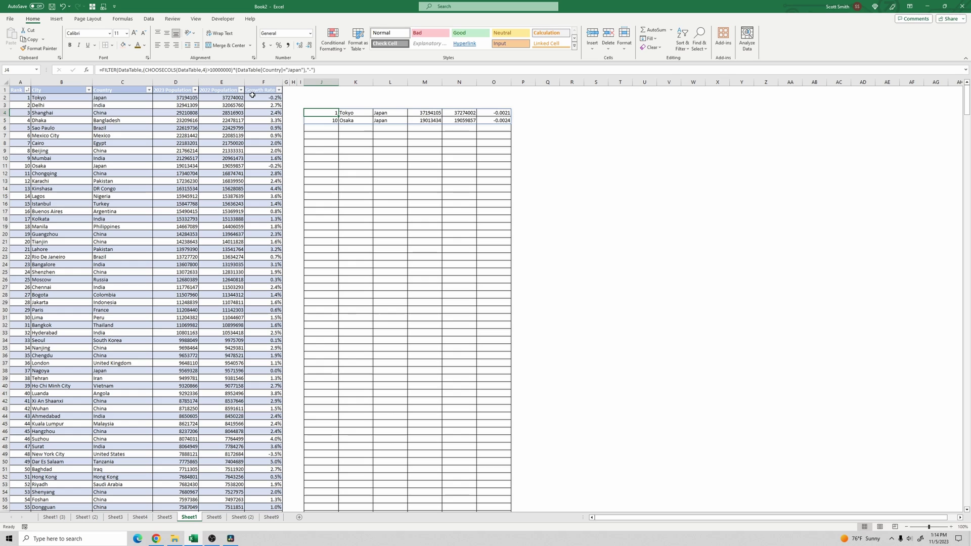
click(235, 70)
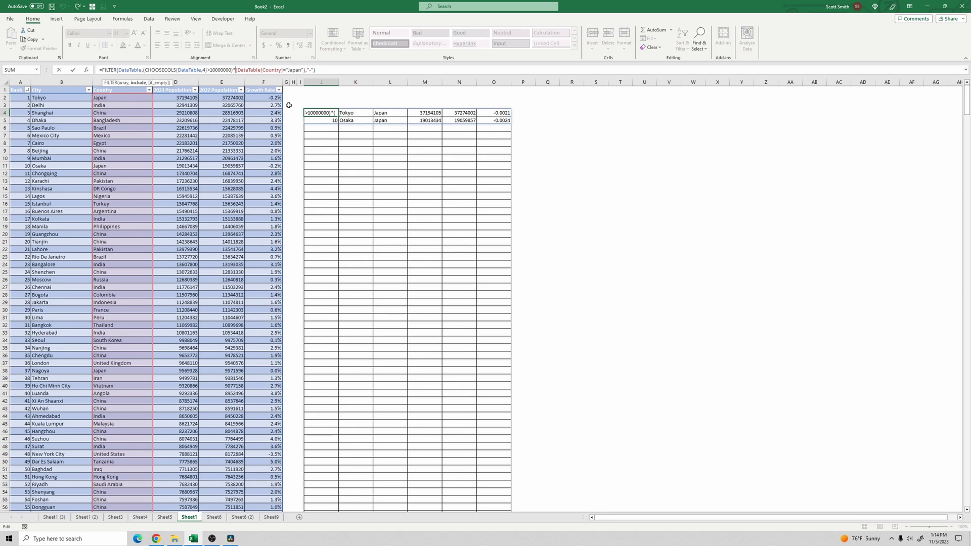
key(BackSpace)
key(BackSpace)
key(BackSpace)
key(BackSpace)
key(BackSpace)
key(BackSpace)
key(BackSpace)
key(BackSpace)
key(BackSpace)
key(BackSpace)
key(BackSpace)
key(BackSpace)
key(BackSpace)
key(BackSpace)
key(BackSpace)
key(BackSpace)
key(BackSpace)
key(BackSpace)
key(BackSpace)
key(BackSpace)
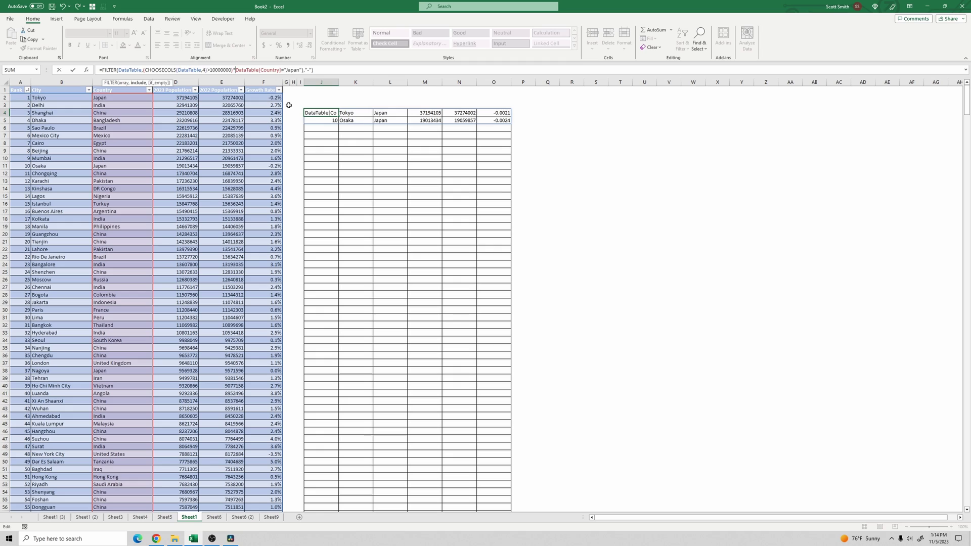
key(Delete)
key(Delete)
key(Delete)
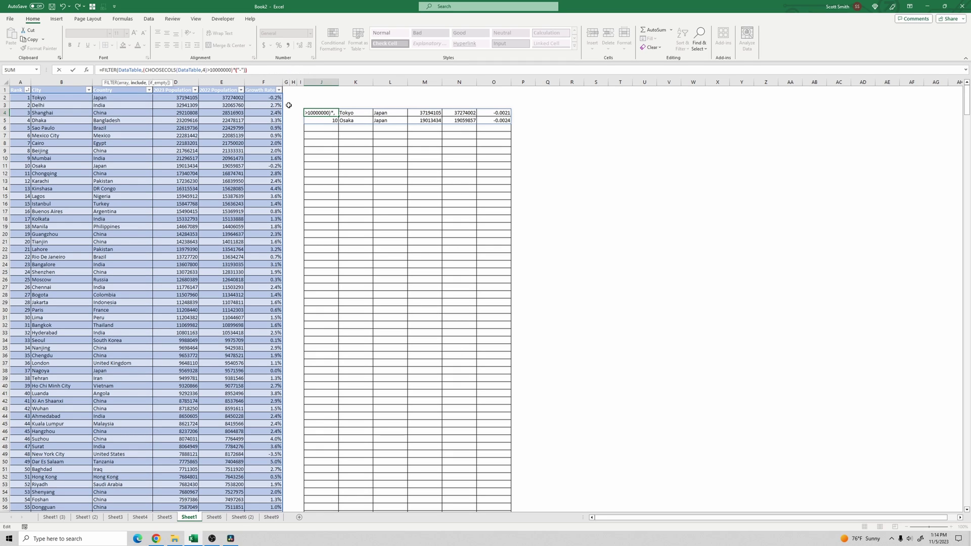
text(()
text(search()
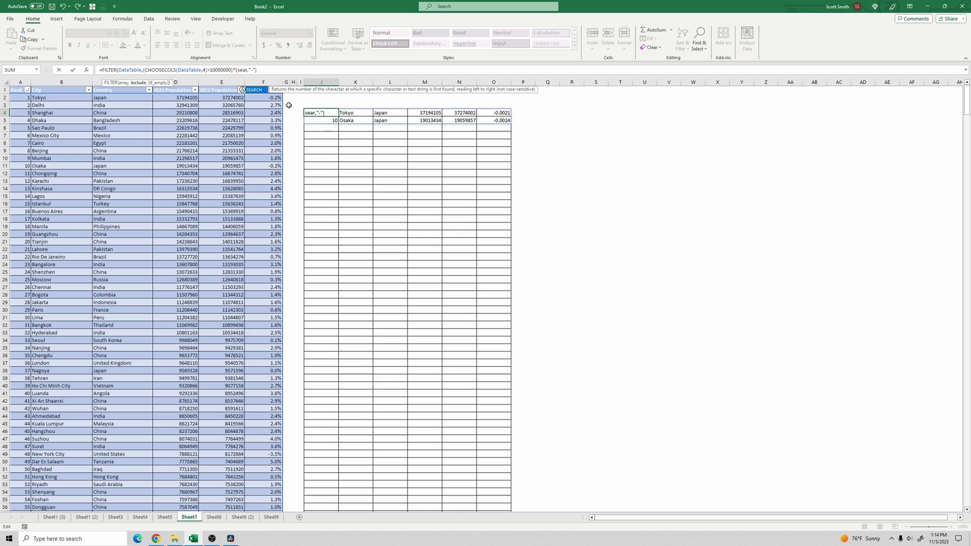
text(",")
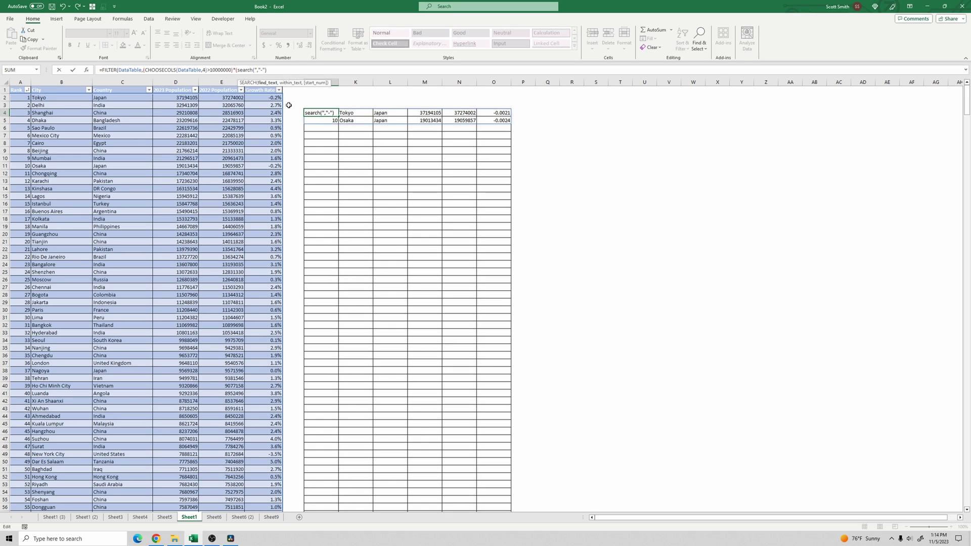
text(United", )
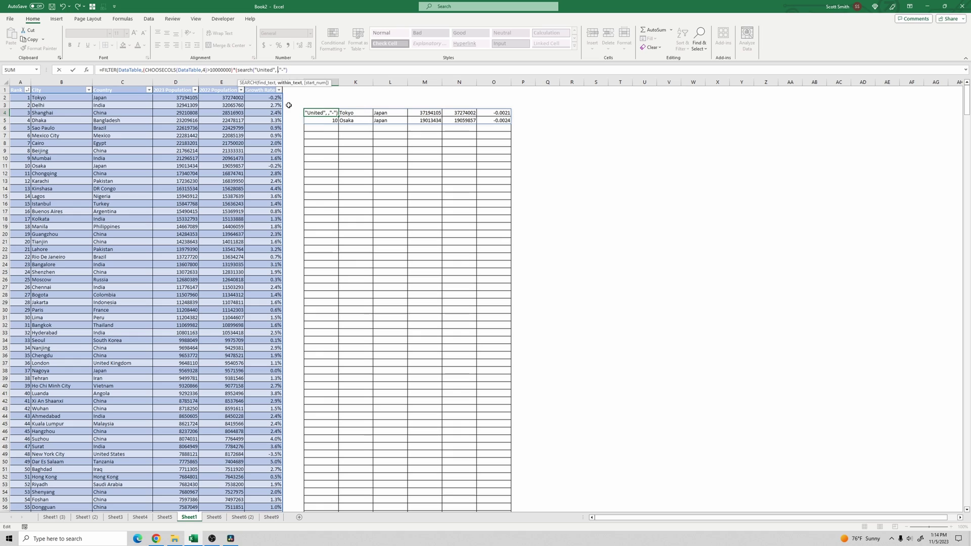
text(Data)
key(Tab)
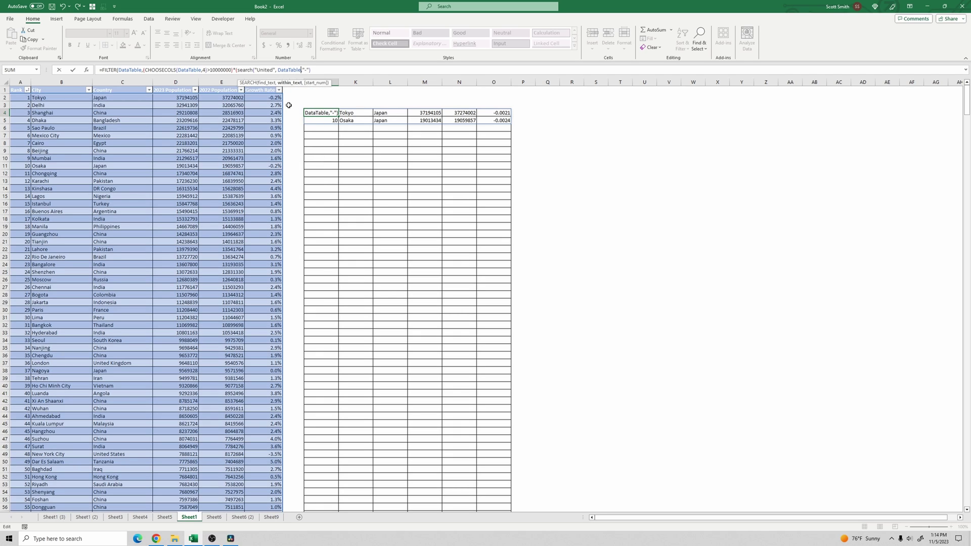
text([)
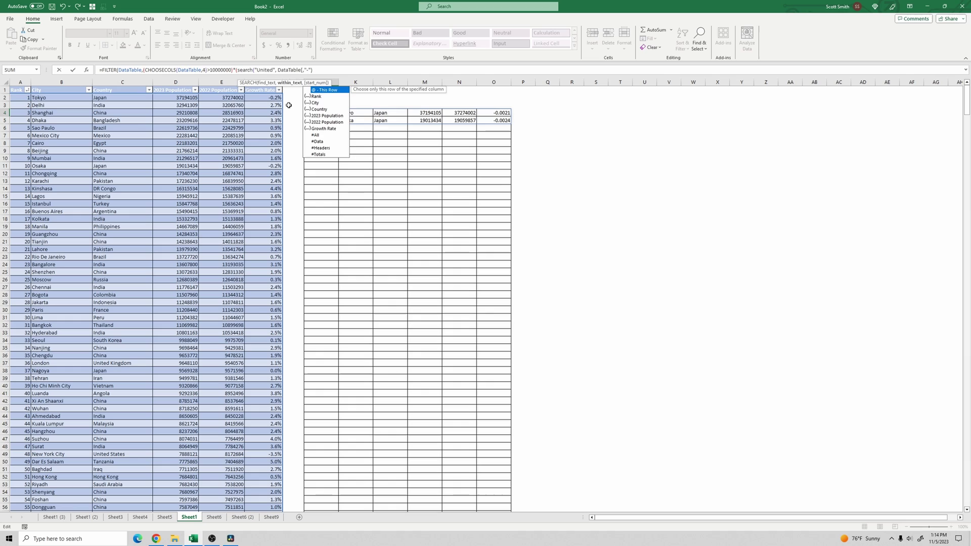
text(Co)
key(Tab)
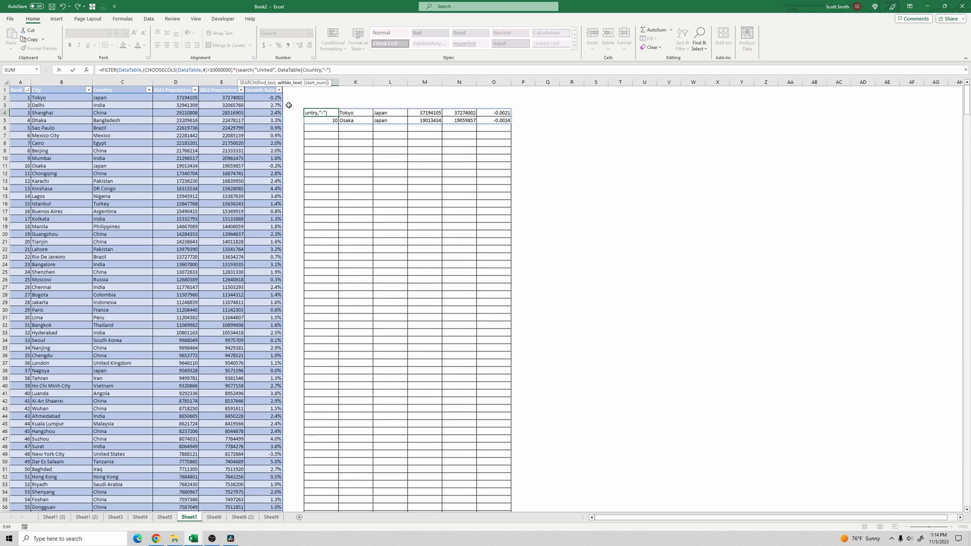
text(])
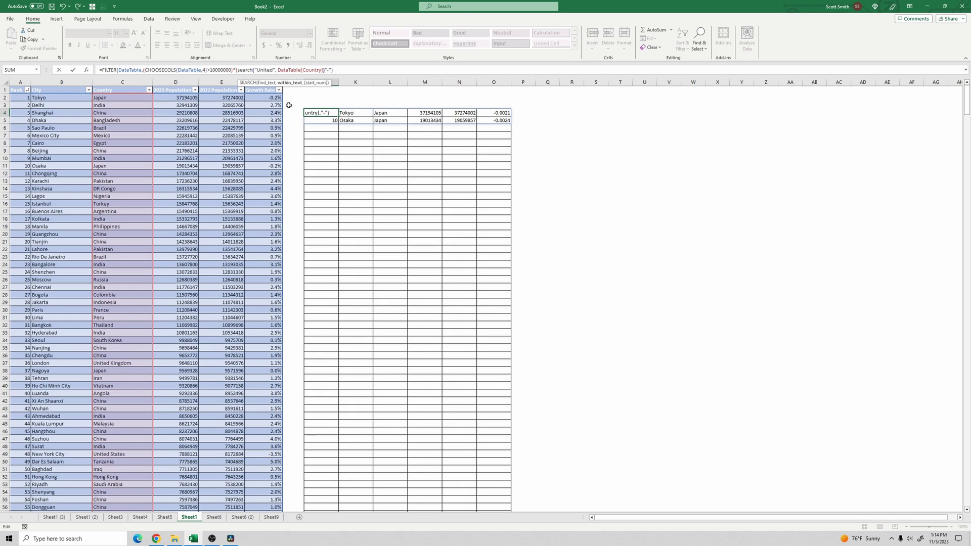
text(),)
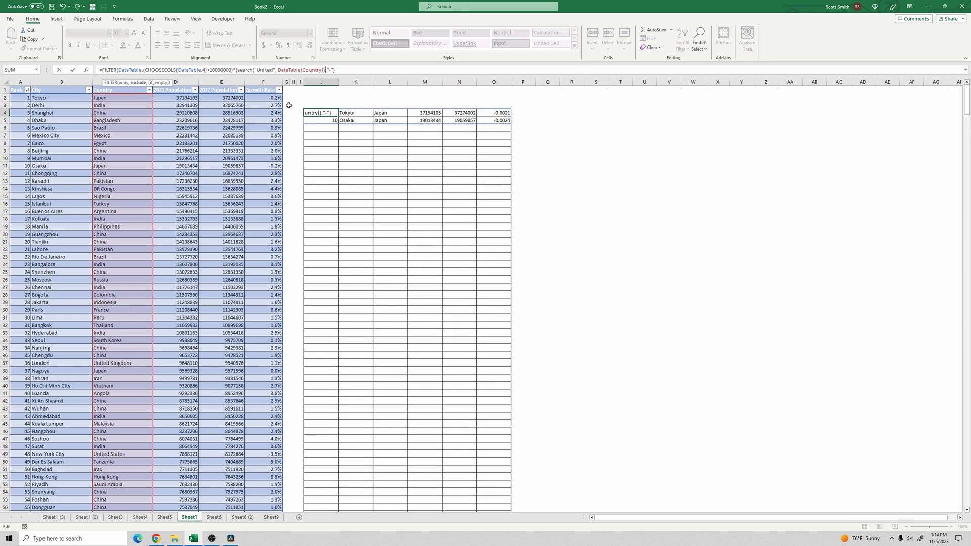
click(238, 70)
Wrap the SEARCH test in ISNUMBER, close the parenthesis, and enter the formula
key(BackSpace)
text(()
click(239, 70)
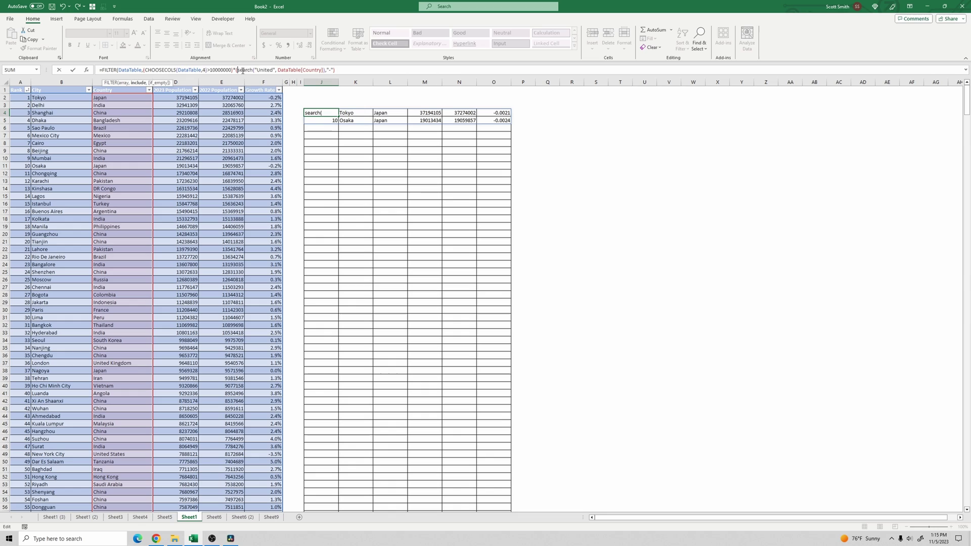
click(236, 70)
text(isnum)
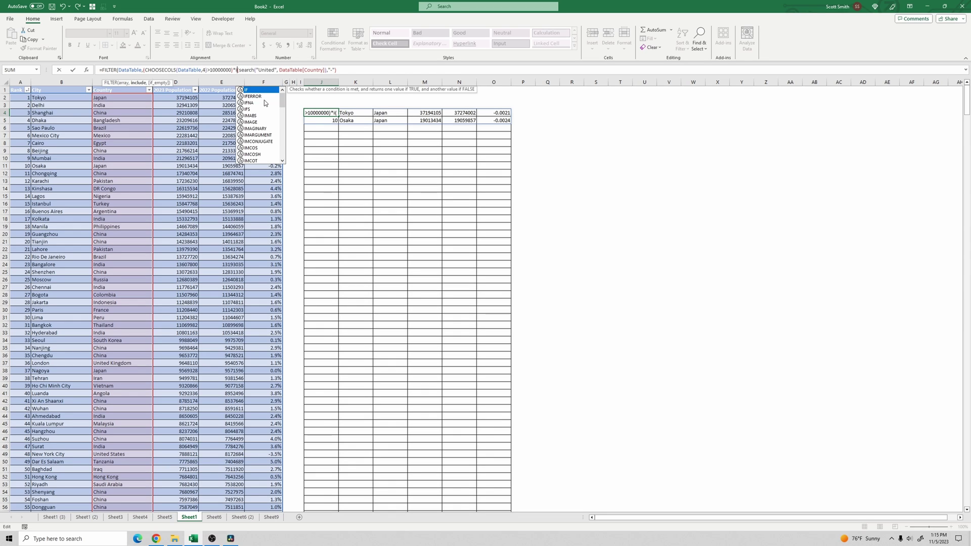
text(ber(s)
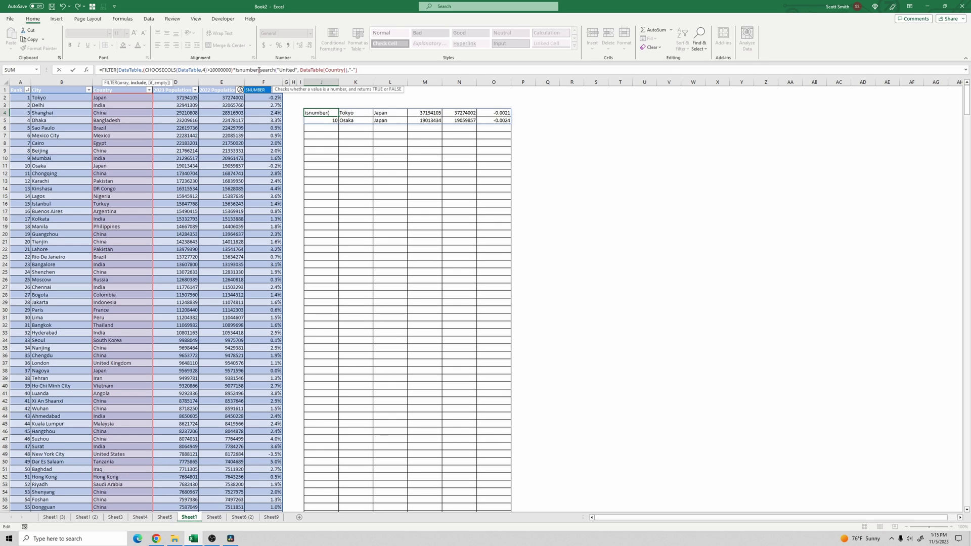
drag(236, 69, 347, 71)
key(Right)
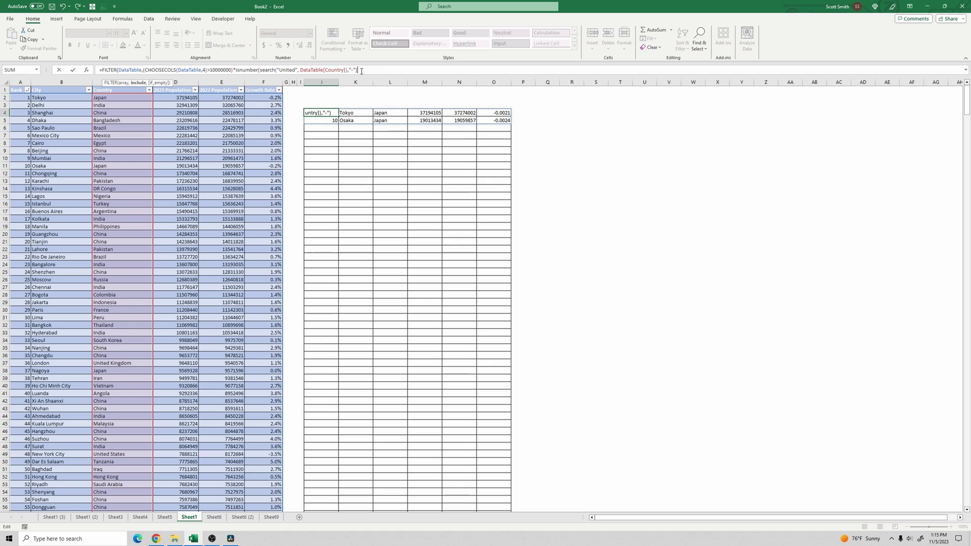
text())
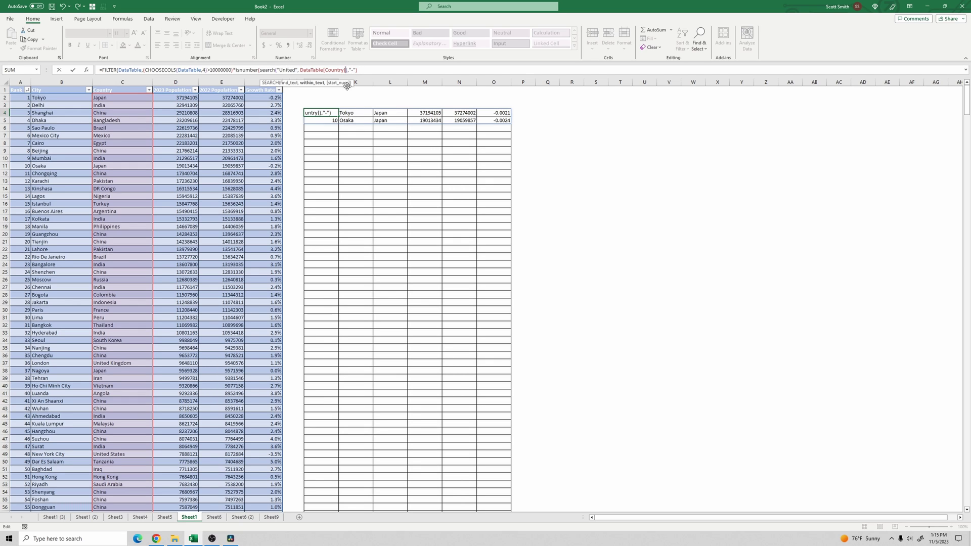
key(Return)
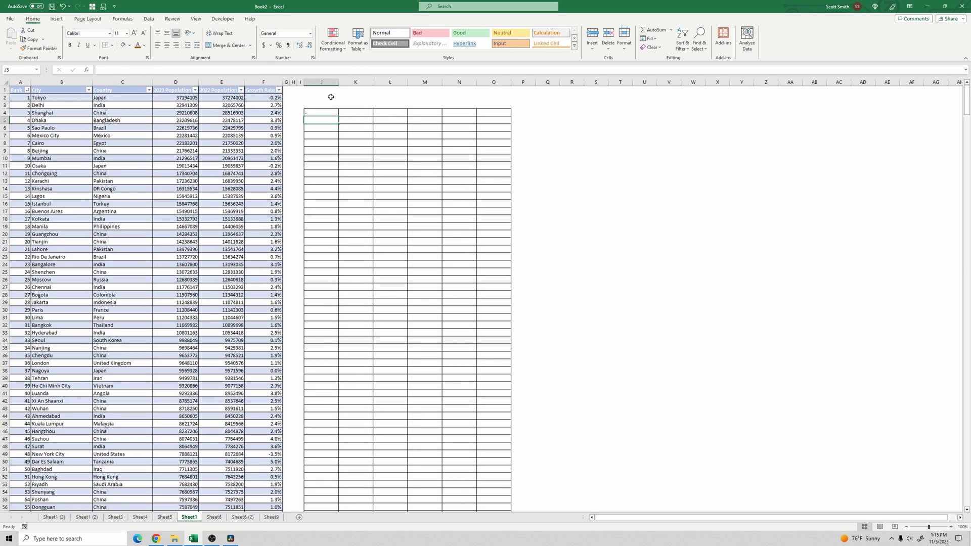
Lower the population threshold to 1000000, spilling 17 UK, US and UAE cities
click(324, 114)
click(227, 71)
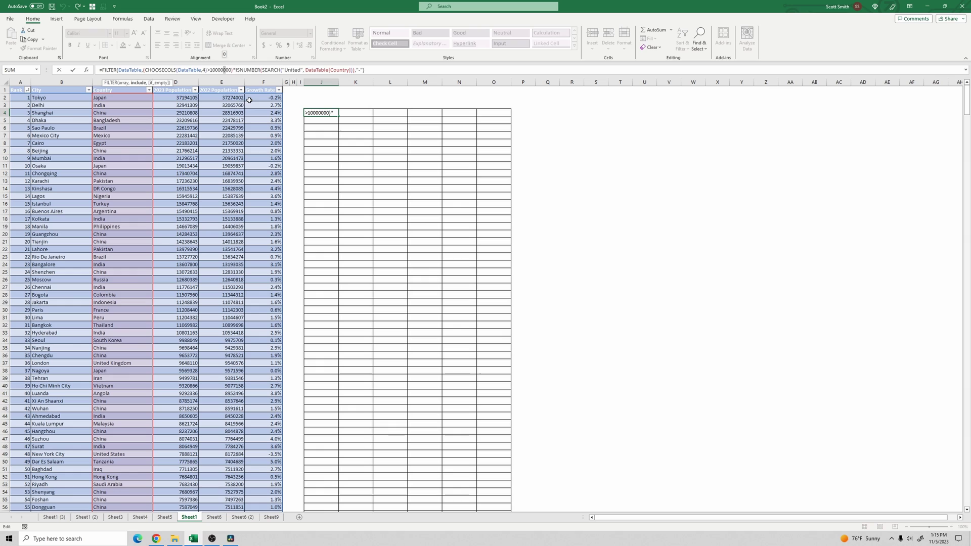
key(BackSpace)
key(Return)
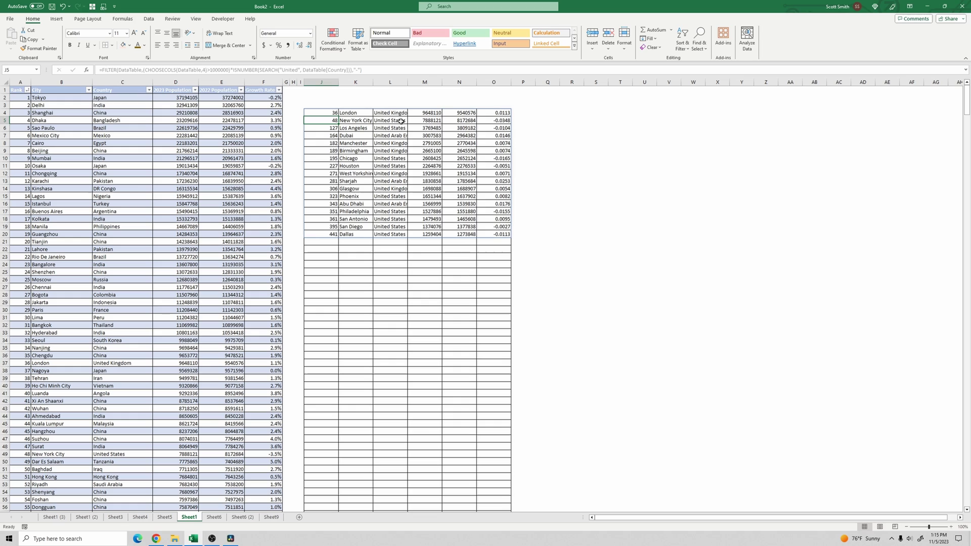
Widen column L and add +(DataTable[Country]="Japan") to the include argument
double_click(407, 82)
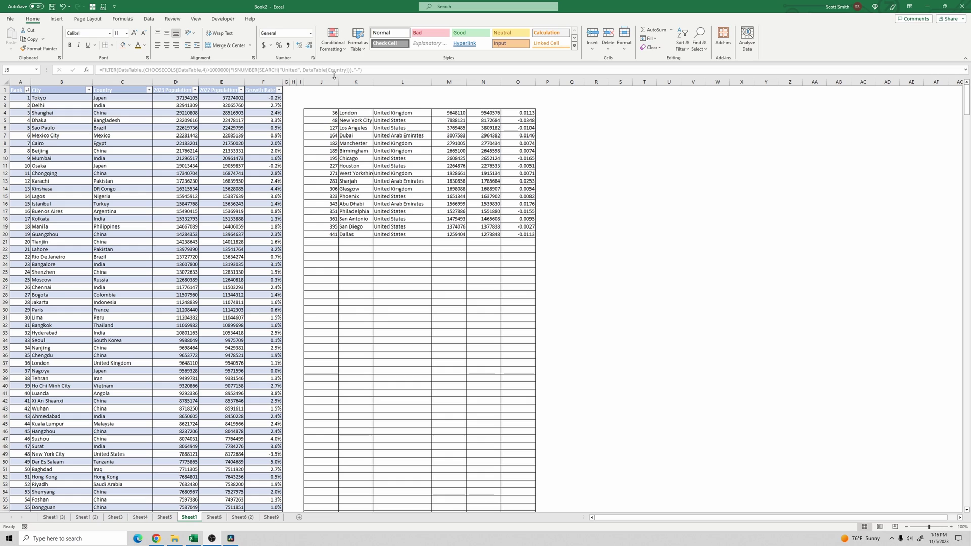
click(350, 71)
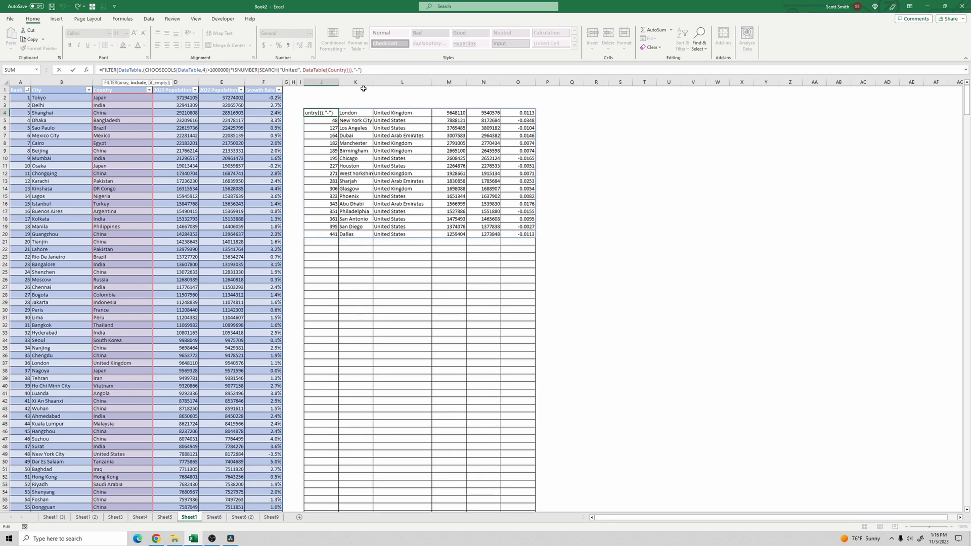
text(+data)
key(Tab)
text([Country]="Japan")
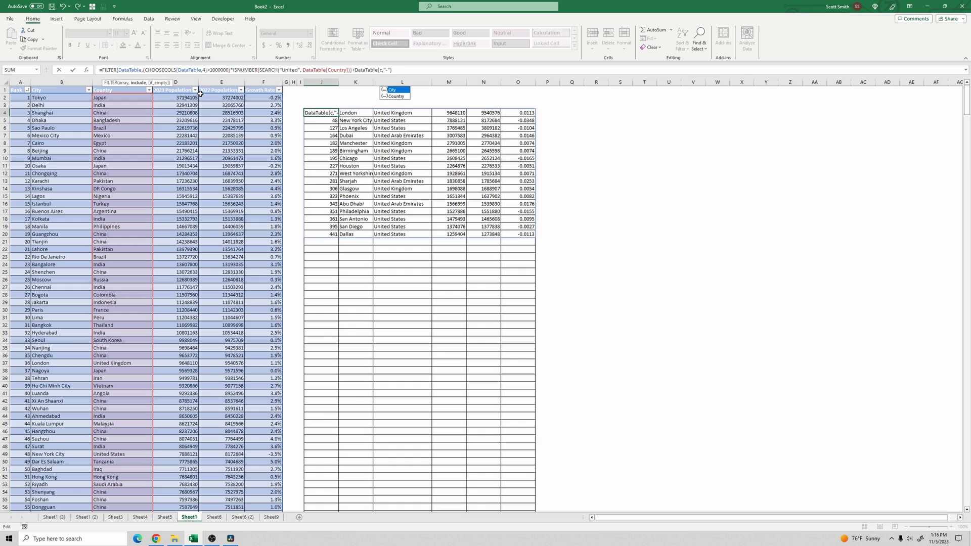
text(()
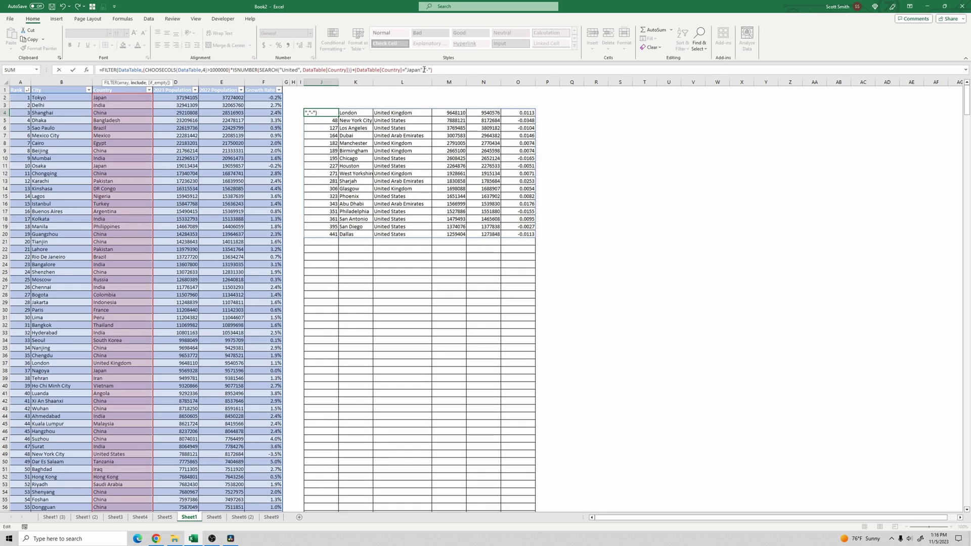
click(424, 70)
Multiply the Japan test by DataTable[2023 Population]>10000000 and enter, adding Tokyo and Osaka
text()*(data)
key(Tab)
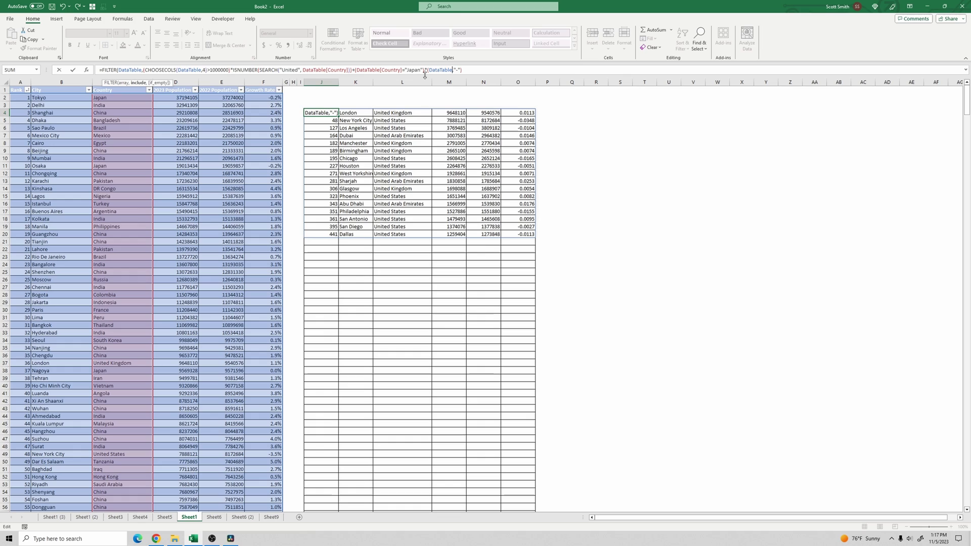
text([)
key(Down)
key(Down)
key(Down)
key(Down)
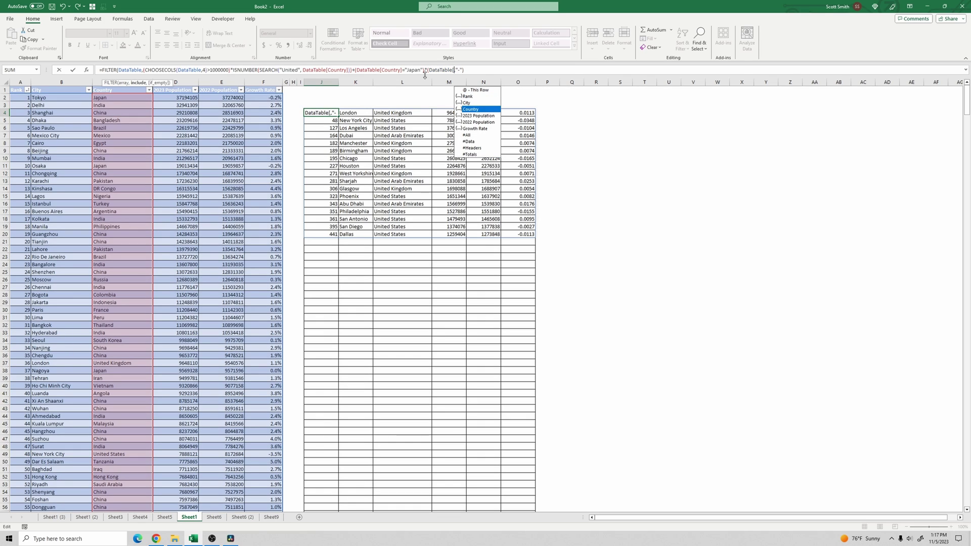
key(Tab)
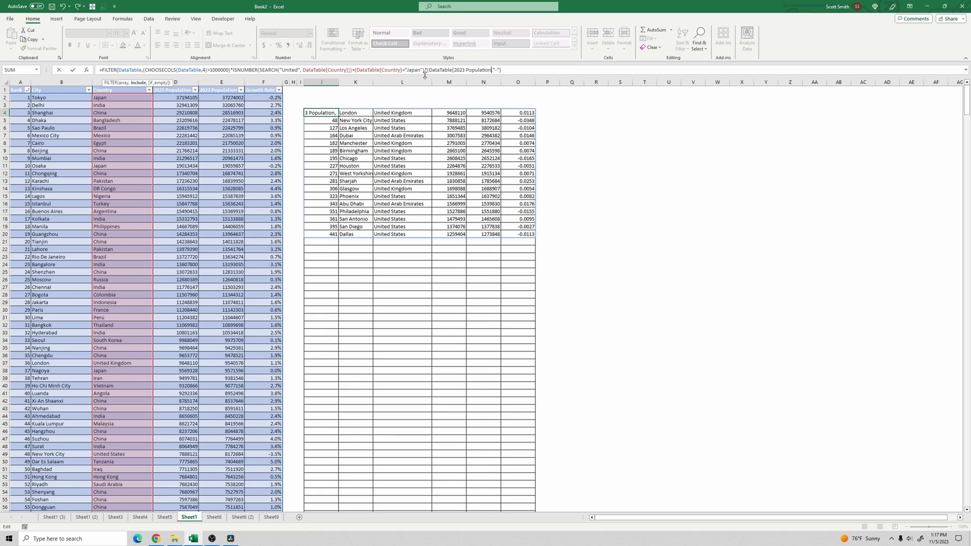
text(]>100)
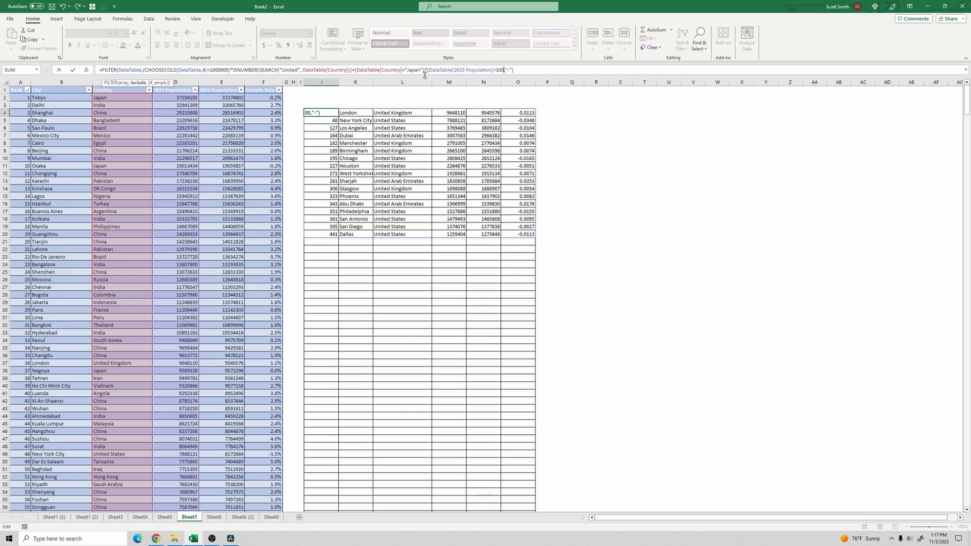
text(00000)
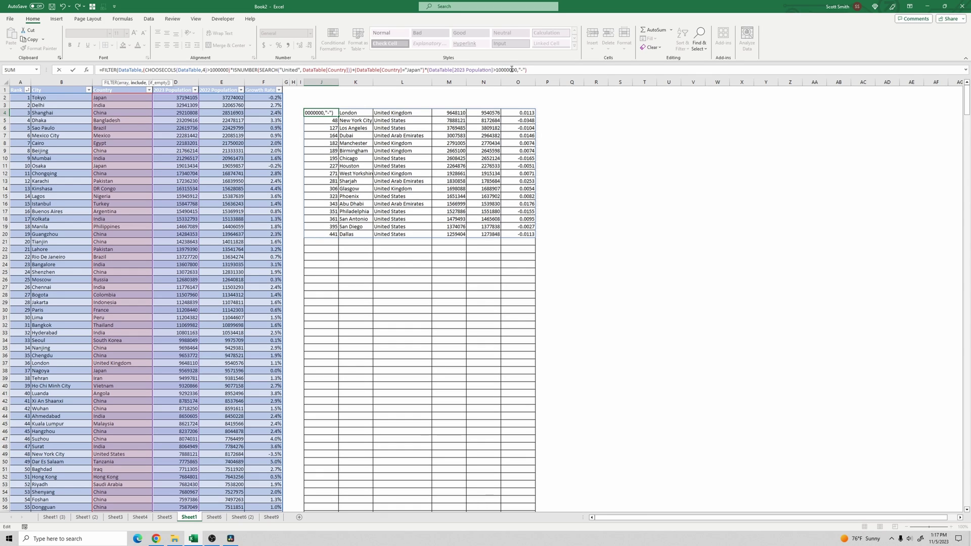
text())
key(Return)
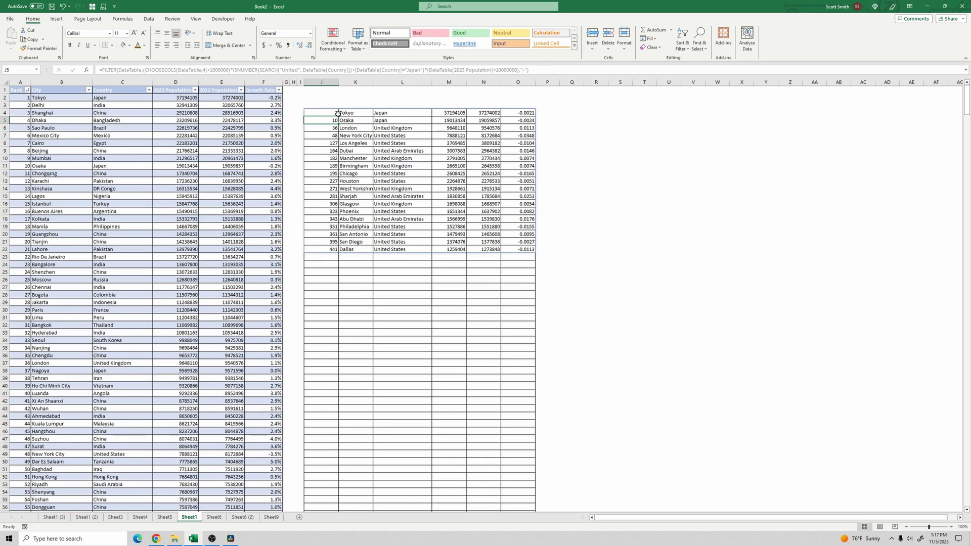
drag(337, 112, 531, 123)
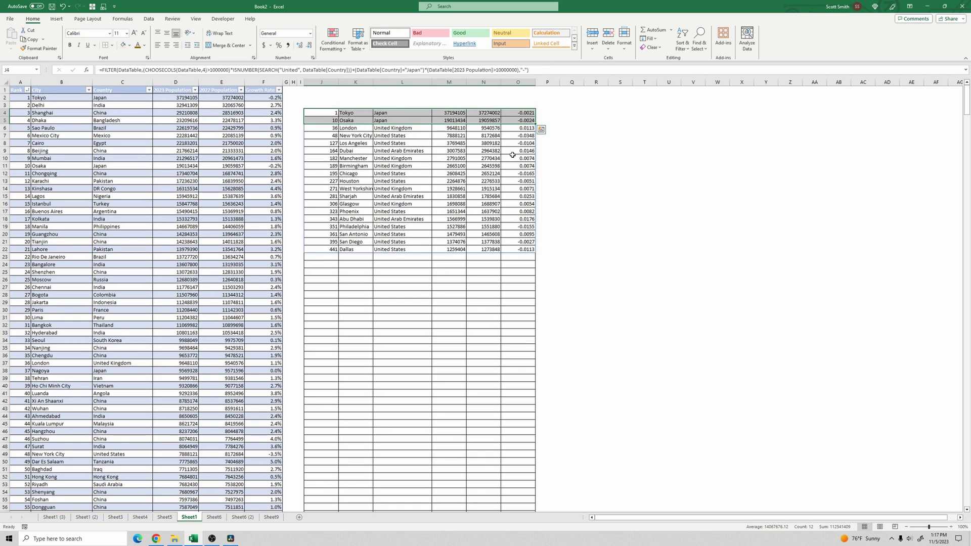
drag(331, 128, 529, 251)
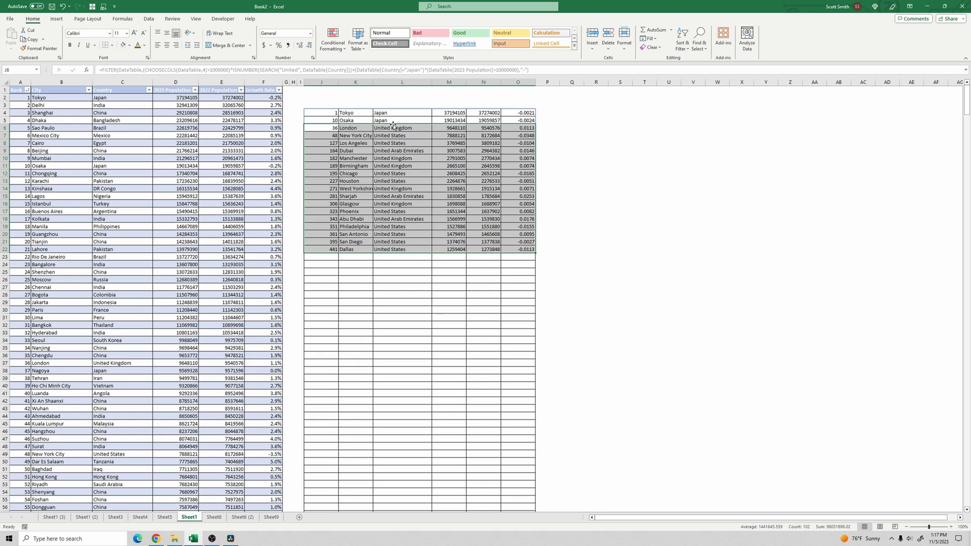
Leave J4's formula unchanged and open Name Manager from the Formulas tab
click(326, 112)
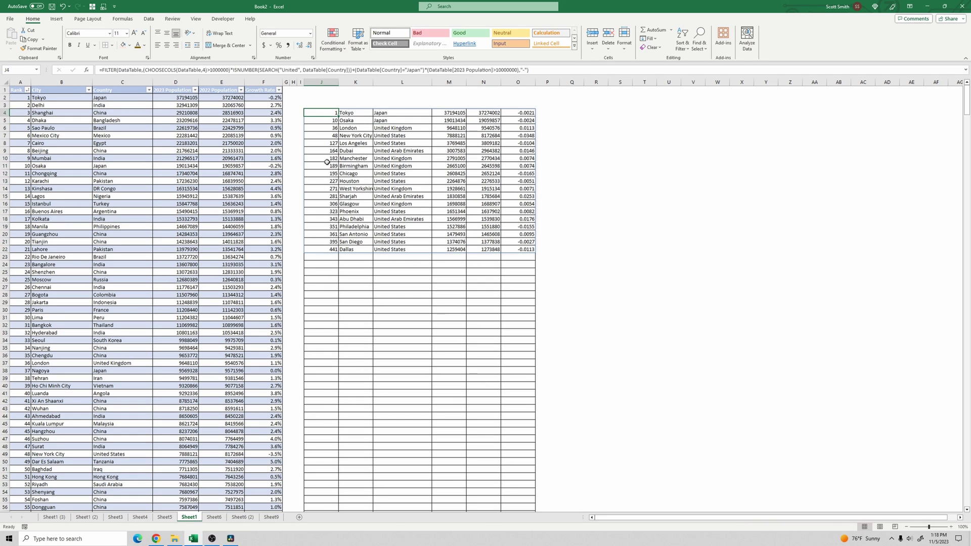
drag(233, 69, 356, 69)
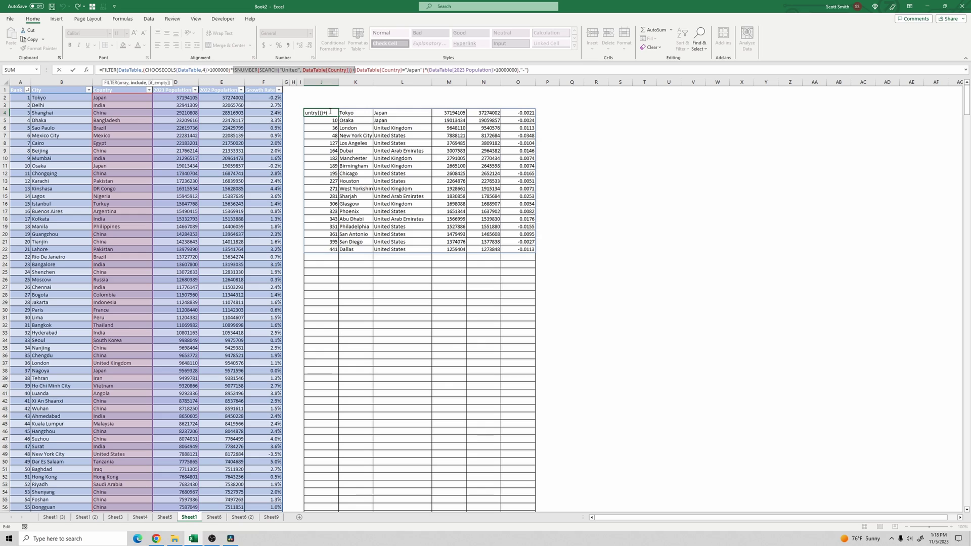
key(ctrl+Return)
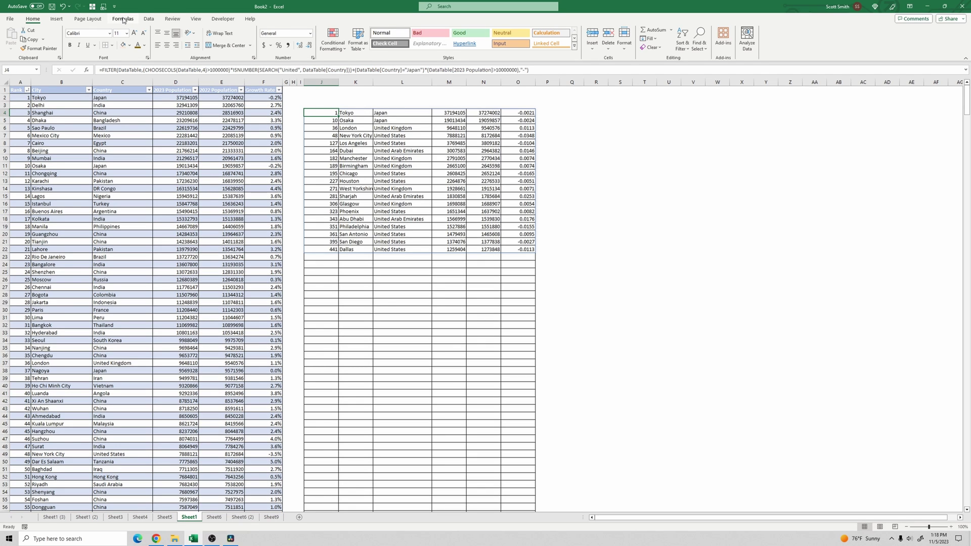
click(124, 20)
click(226, 43)
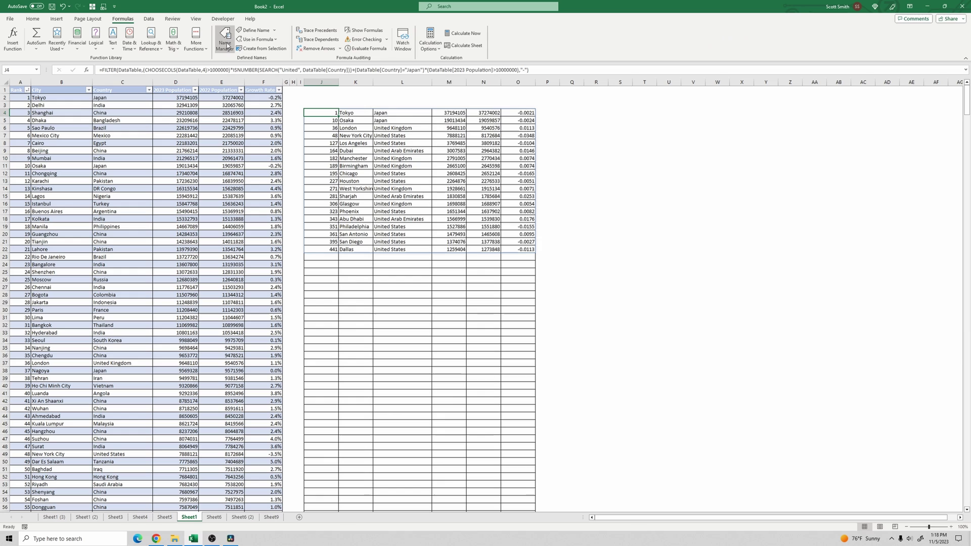
Start a new name and enter filterCriteria as its name
click(438, 101)
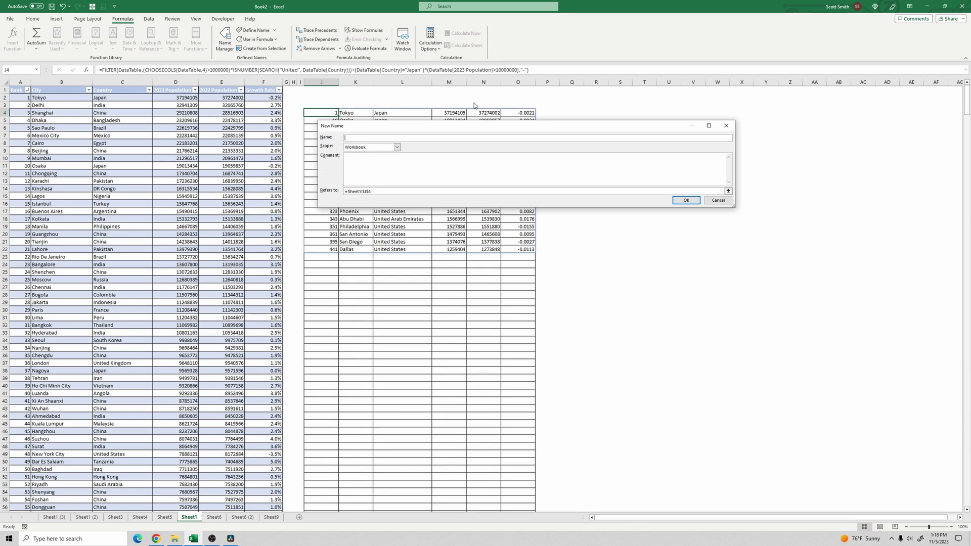
drag(463, 128, 485, 104)
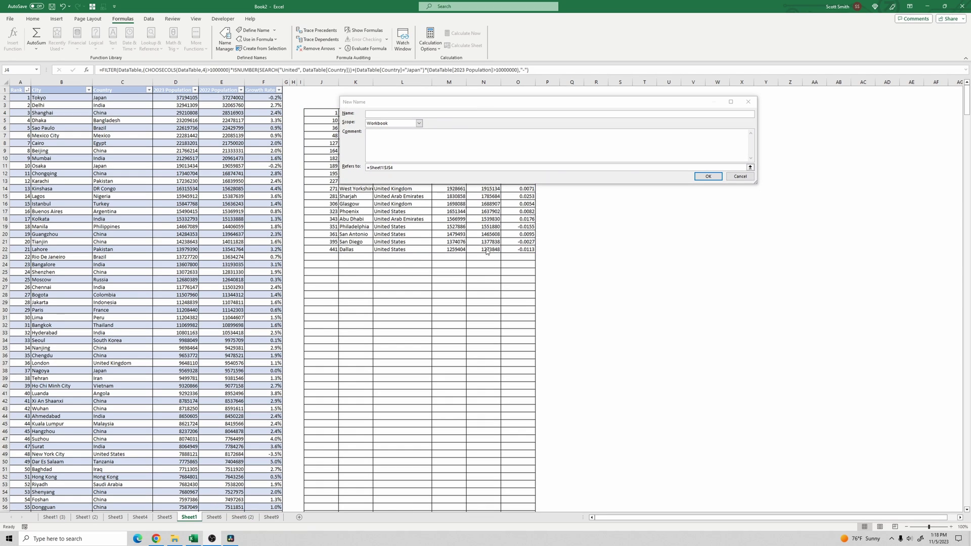
click(377, 113)
text(fil)
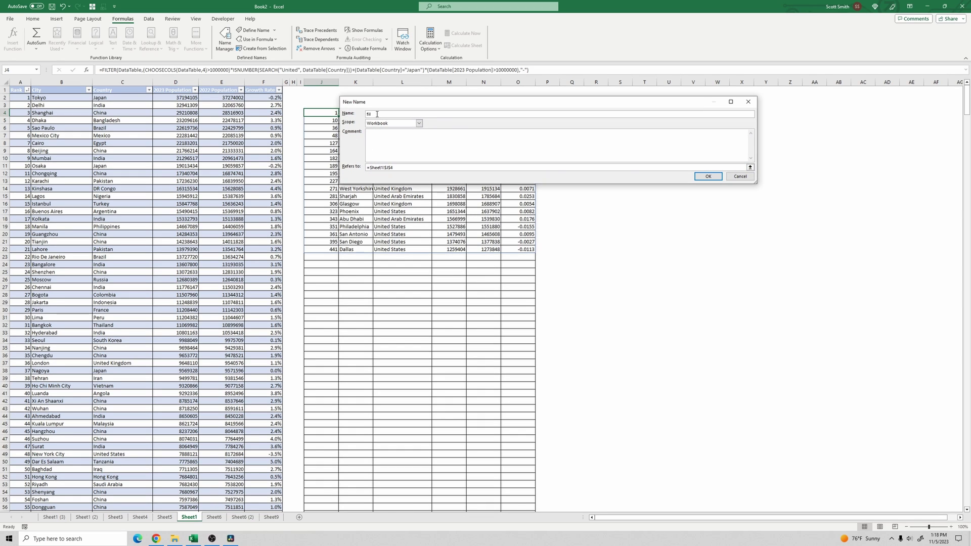
text(terCriteria)
Type Refers to =LAMBDA(string,col,ISNUMBER(SEARCH(string,INDIRECT("datatable["&col
click(411, 168)
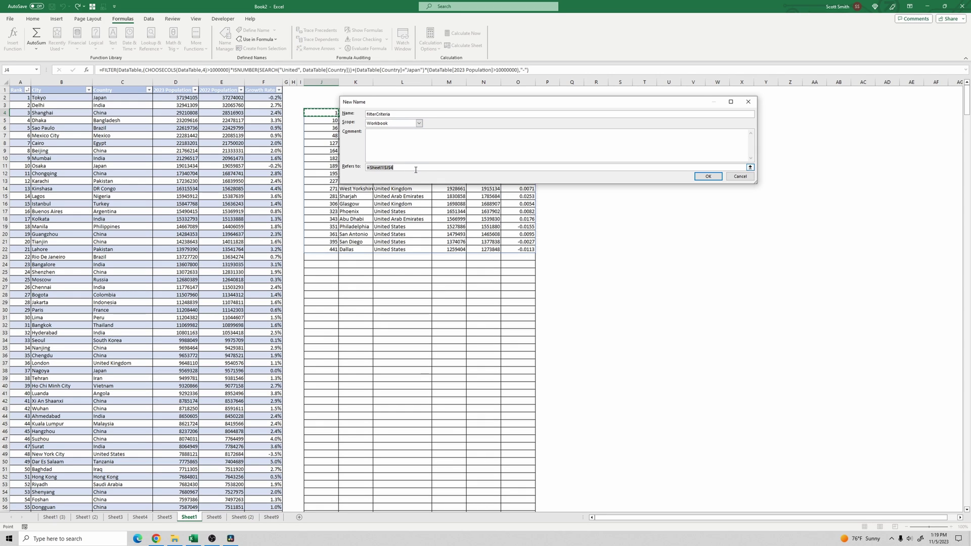
text(=)
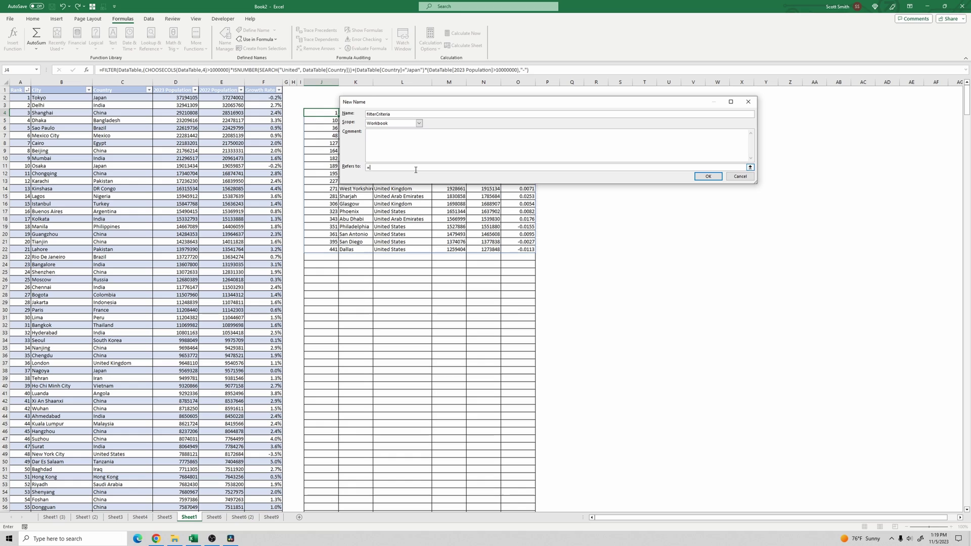
text(la)
key(BackSpace)
text((string,)
text(col,)
text(isnumber(sear)
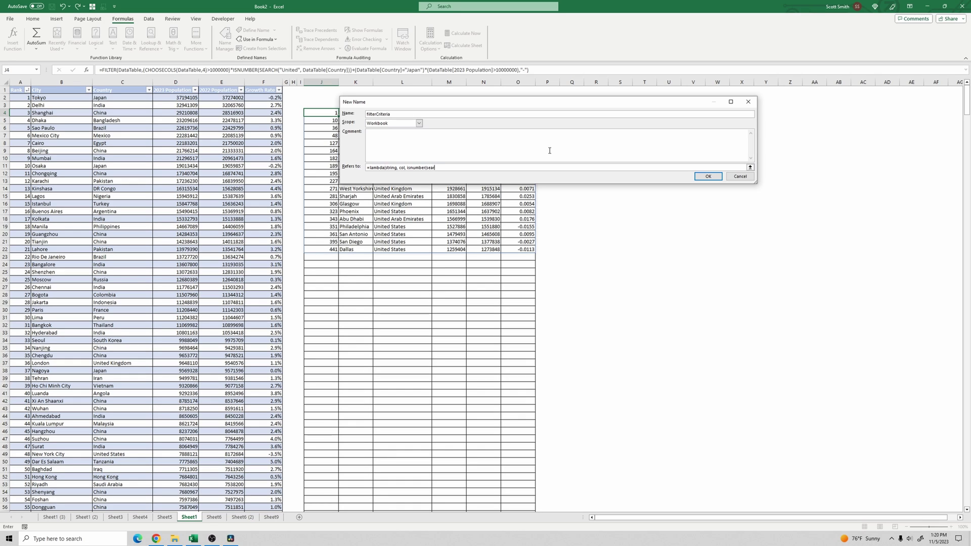
text(ch(string)
text(ect("datatable)
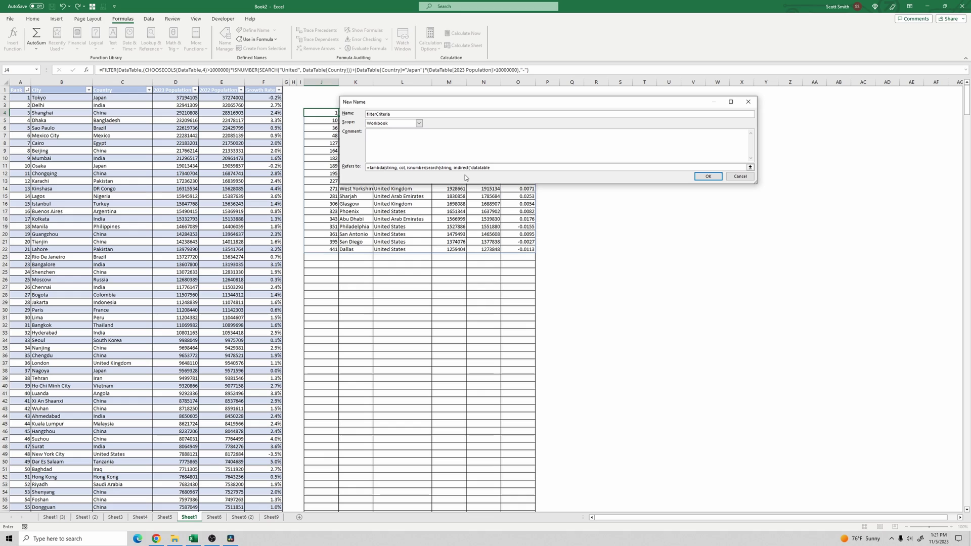
text([)
text(")
text(&)
text(col)
Rename the col parameter to header and finish the "datatable["&header&"]" reference
key(BackSpace)
key(BackSpace)
key(BackSpace)
text(heade)
double_click(402, 167)
text(header)
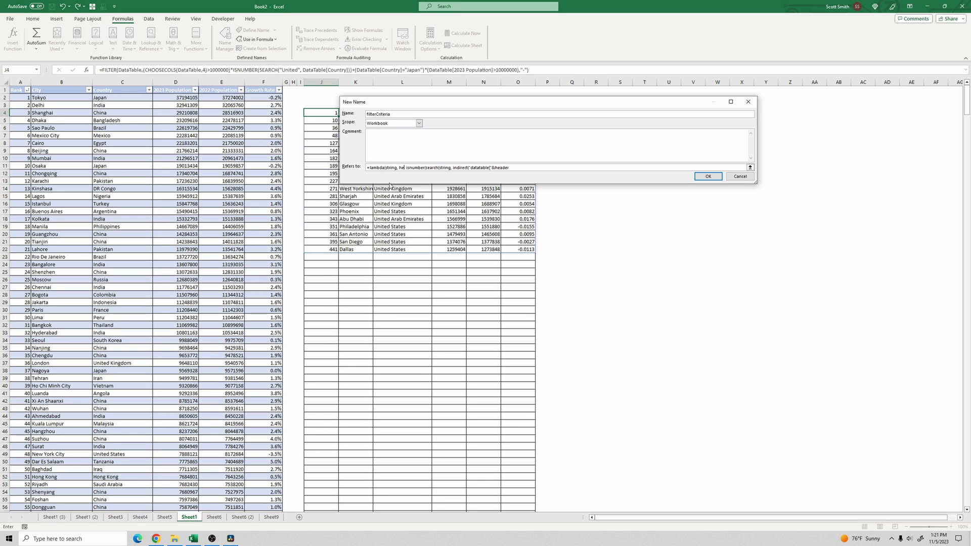
text(,)
click(521, 167)
text(&")
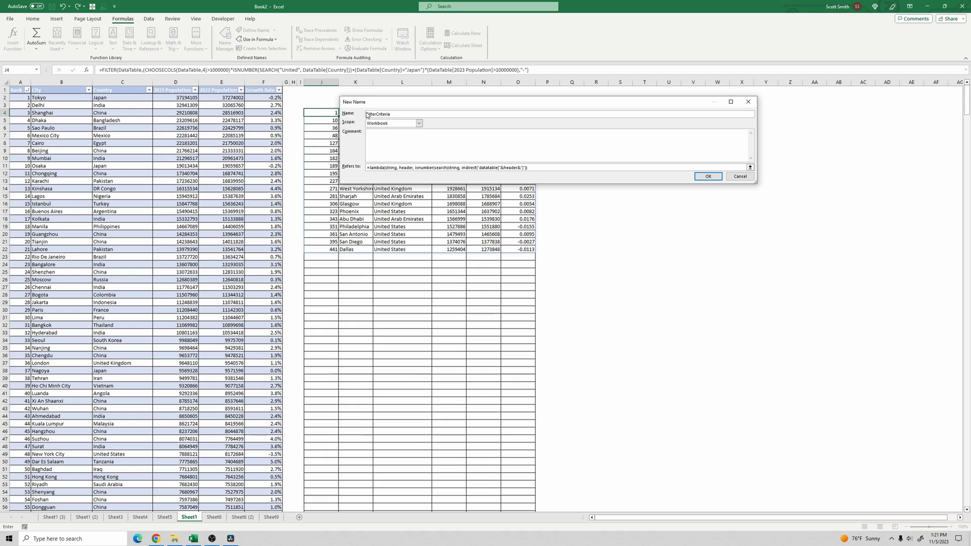
Add the missing closing parentheses and save the filterCriteria name
click(715, 178)
click(526, 287)
text())
click(708, 176)
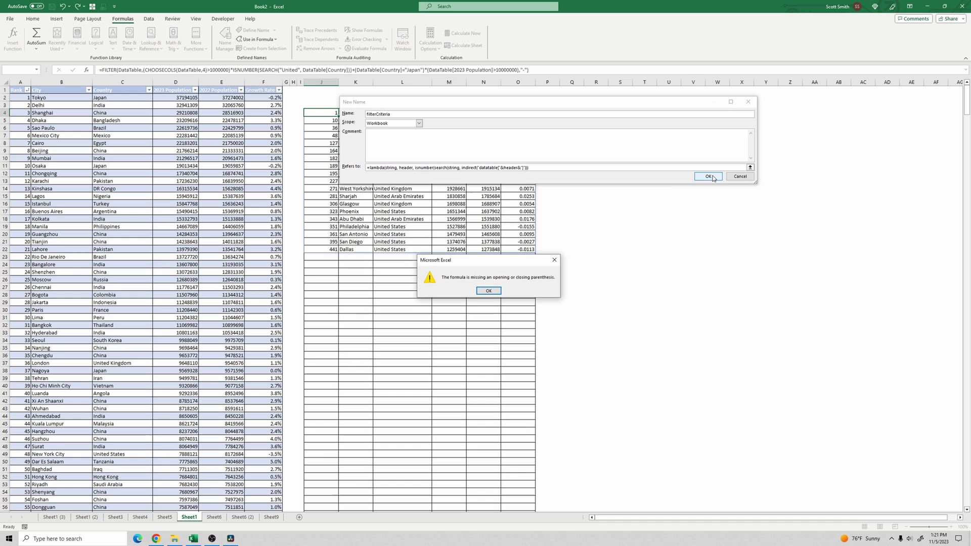
click(492, 291)
text())
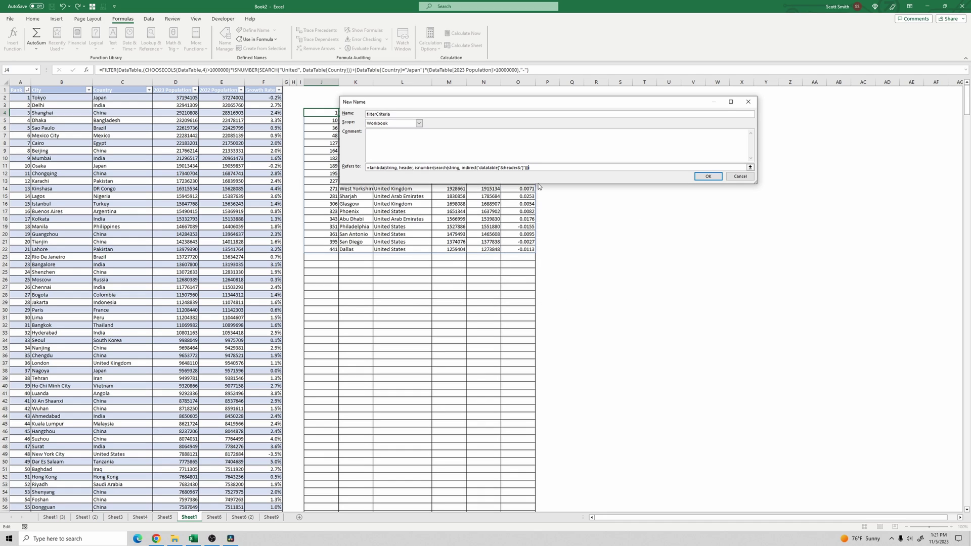
click(708, 176)
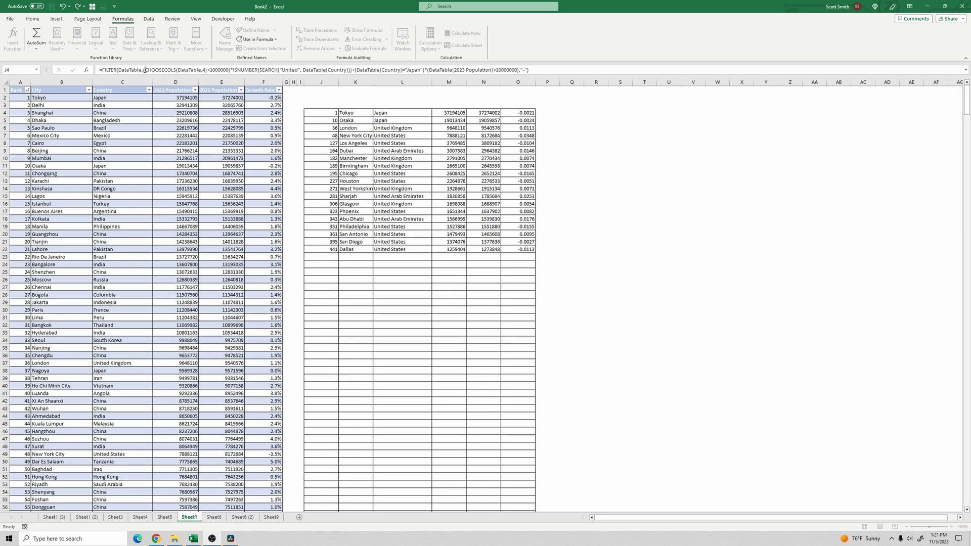
Confirm filterCriteria in Name Manager, close it, and select J4's CHOOSECOLS condition
click(225, 38)
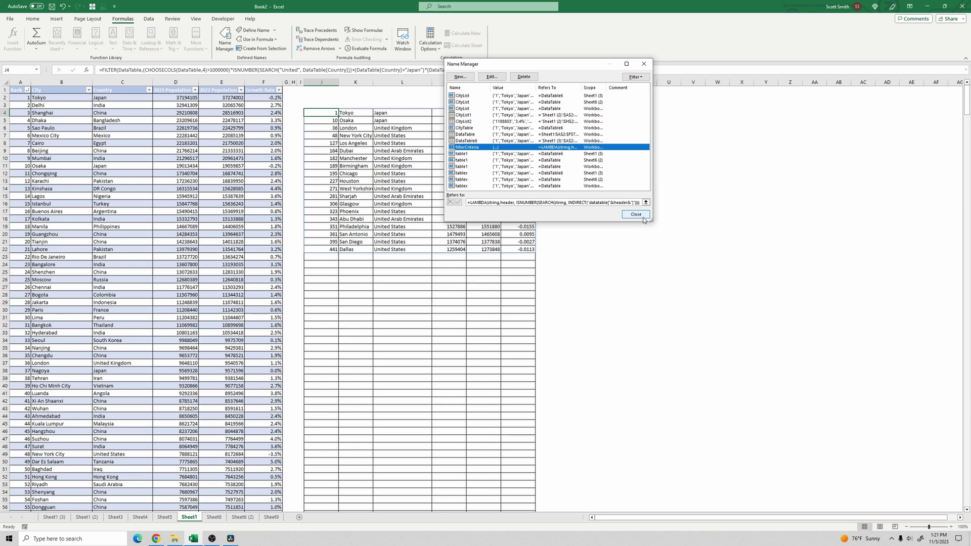
click(640, 216)
drag(144, 70, 230, 70)
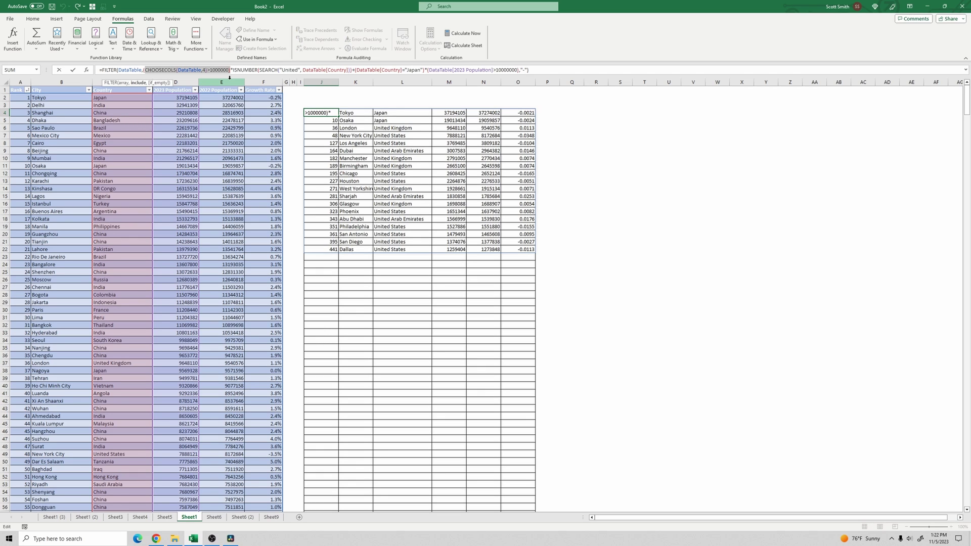
Replace all J4 conditions with filterCriteria("united", "Country"), spilling 28 United-country cities
key(Delete)
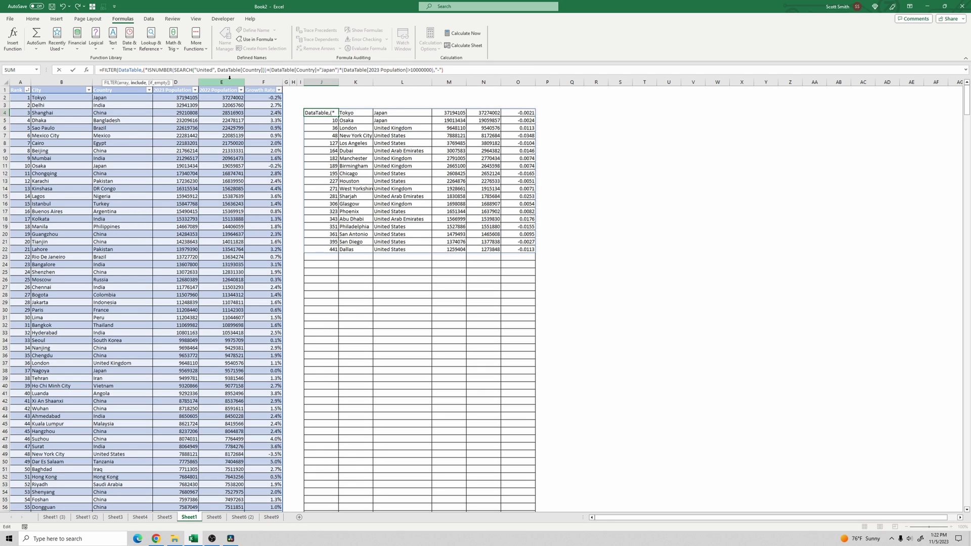
text(filter)
key(Down)
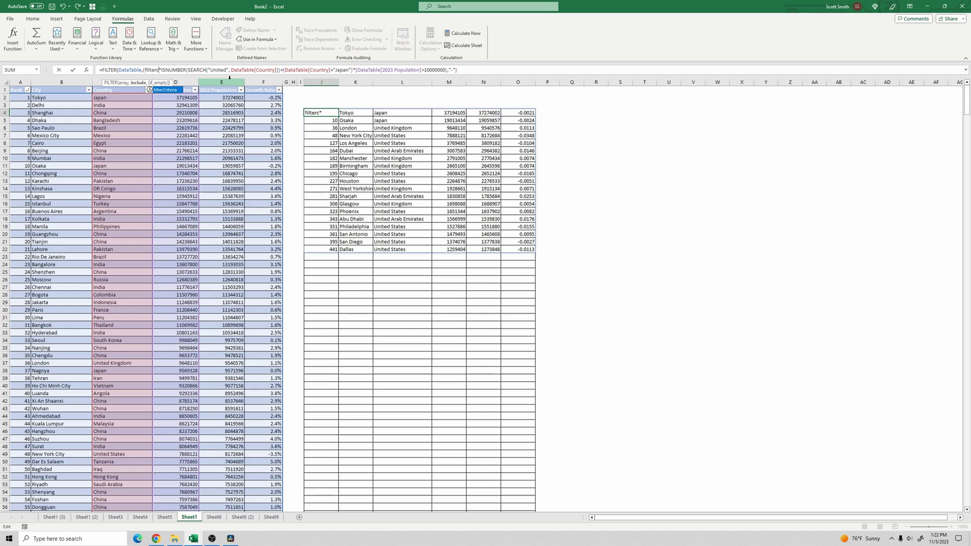
key(Tab)
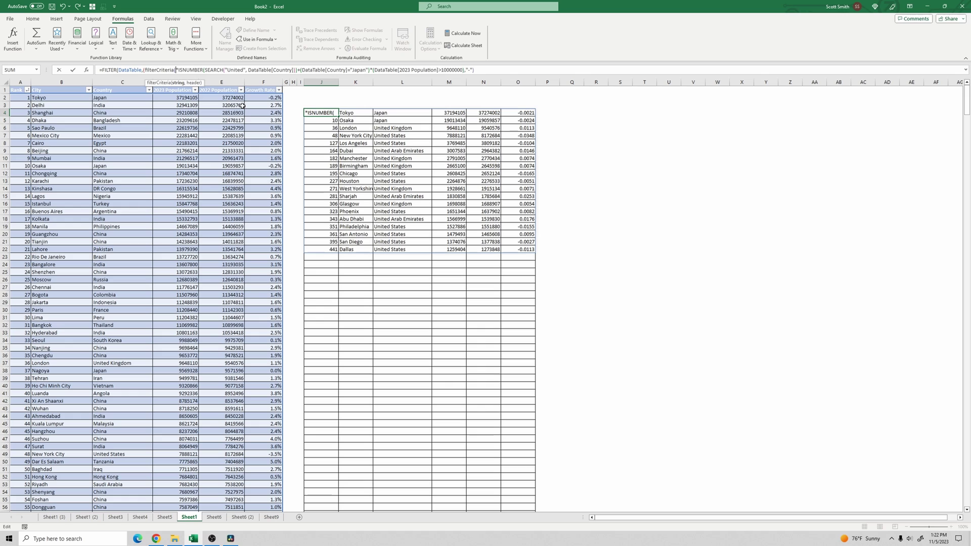
key(BackSpace)
key(BackSpace)
key(BackSpace)
key(Delete)
key(Delete)
key(Delete)
key(Delete)
key(Delete)
key(Delete)
key(Delete)
key(Delete)
key(Delete)
key(Delete)
key(Delete)
key(Delete)
key(Delete)
key(Delete)
key(Delete)
key(Delete)
key(Delete)
key(Delete)
key(Delete)
key(Delete)
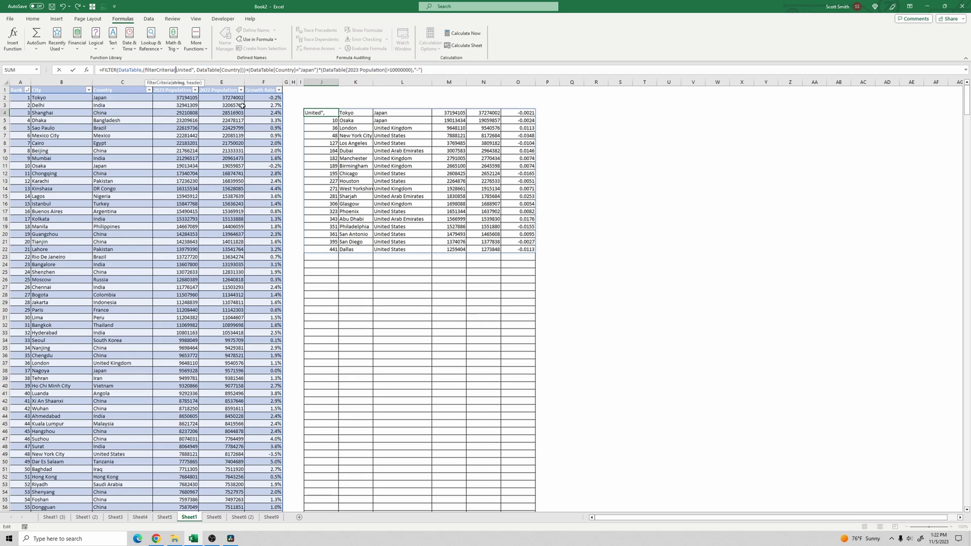
key(Delete)
key(Delete)
key(Delete)
key(Delete)
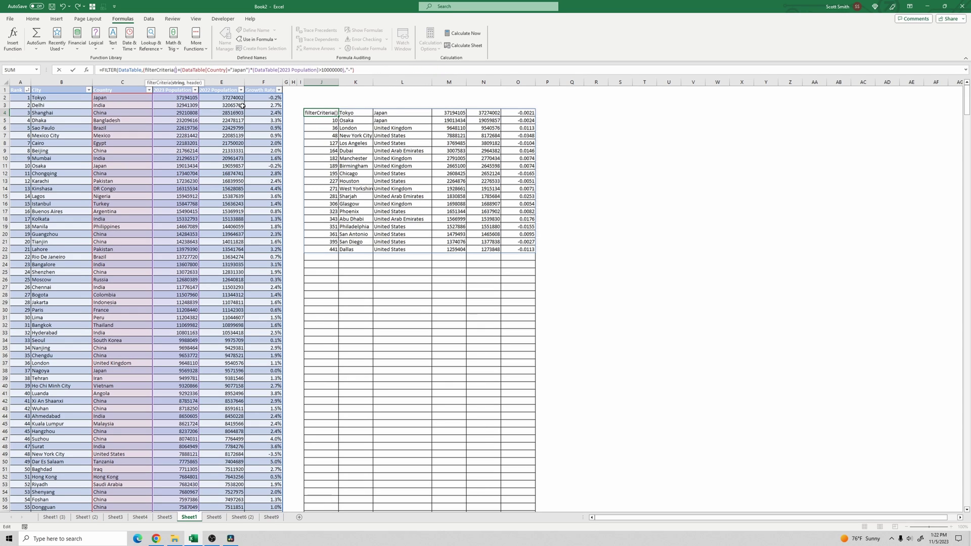
text("united)
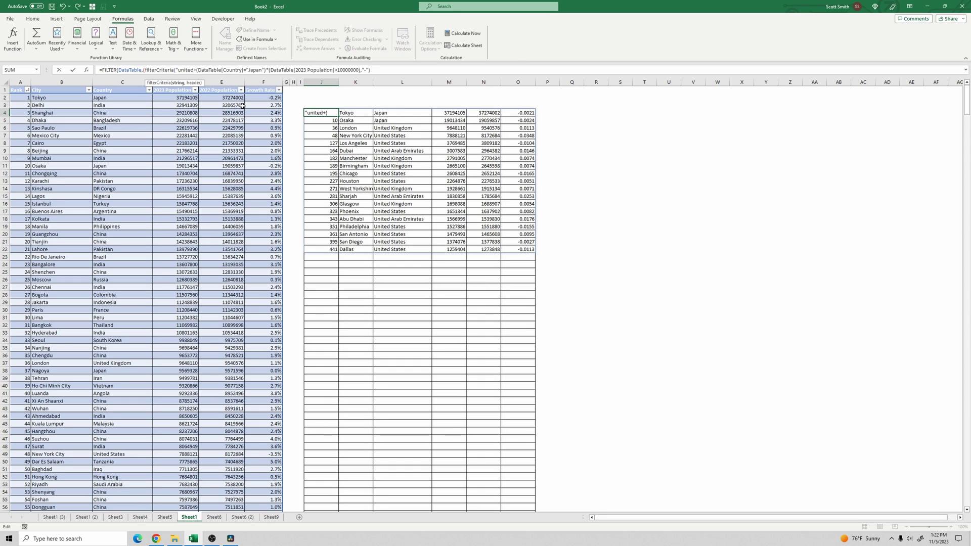
text(",)
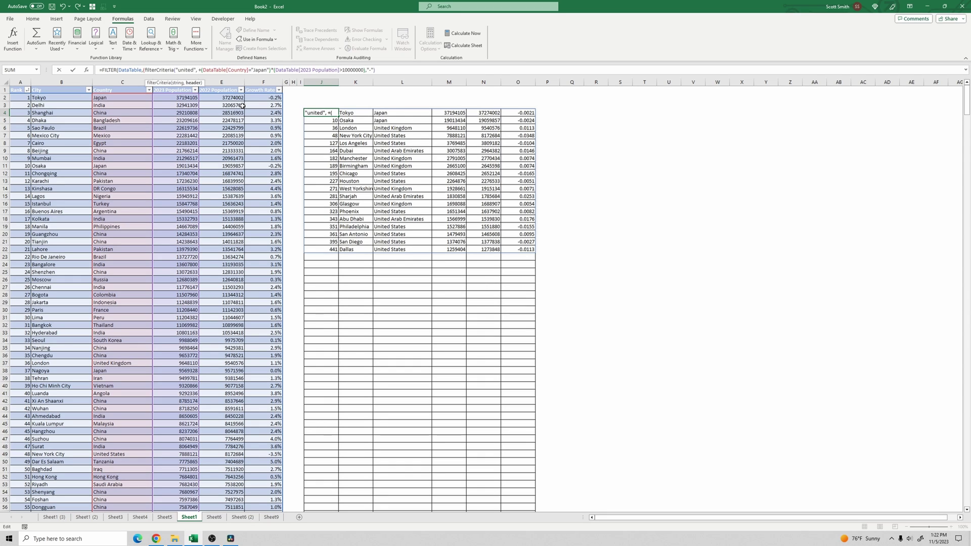
text( "Count)
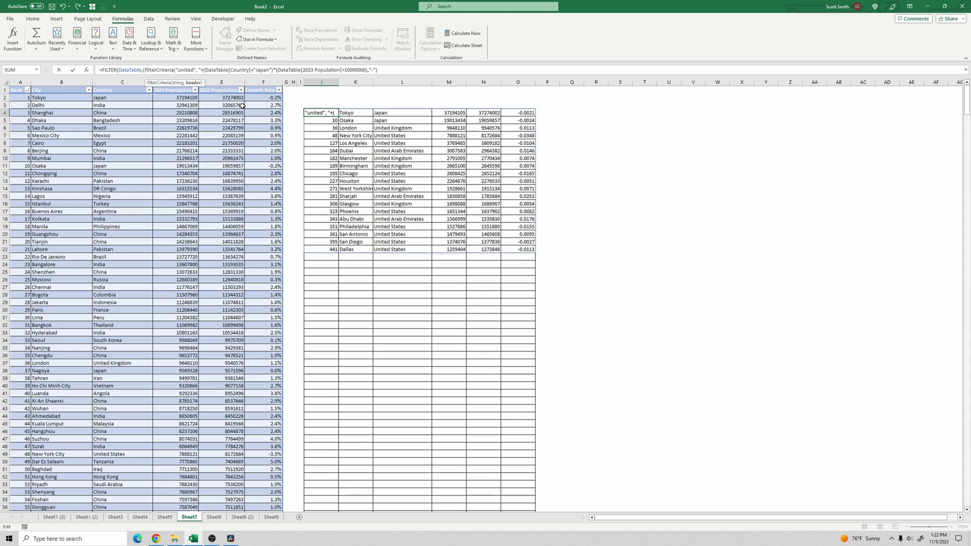
text(ry)
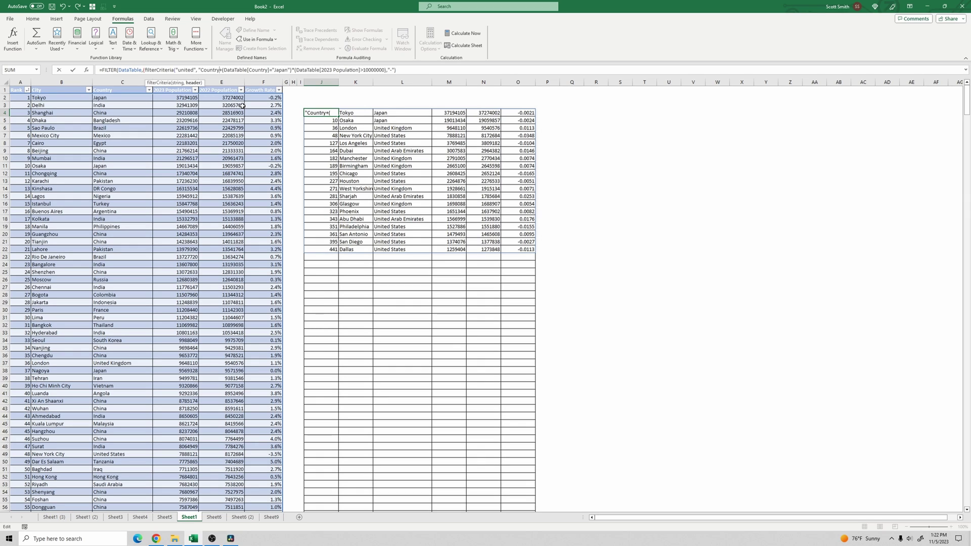
text("))
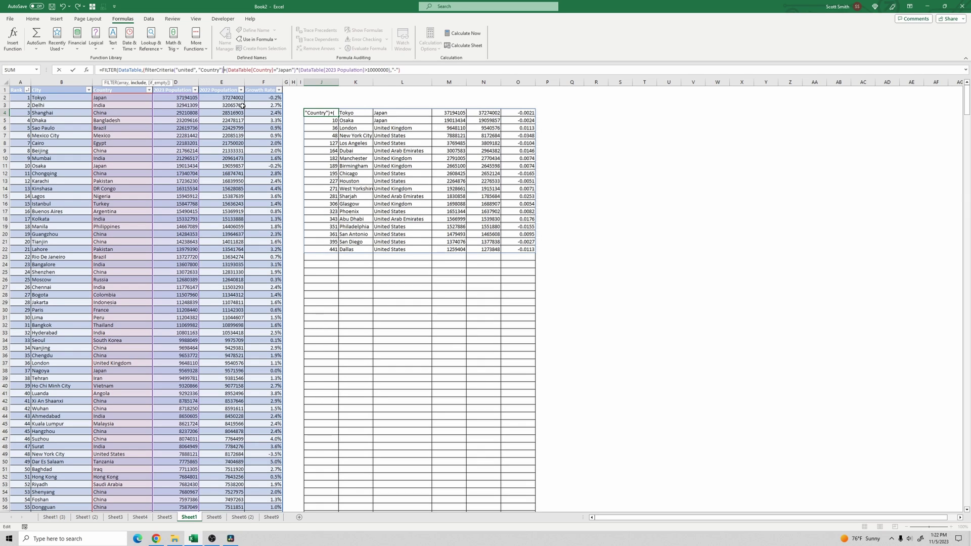
key(Delete)
key(Delete)
key(Delete)
key(Delete)
key(Delete)
key(Delete)
key(Delete)
key(Delete)
key(Delete)
key(Delete)
key(Delete)
key(Delete)
key(Delete)
key(Delete)
key(Delete)
key(Delete)
key(Delete)
key(Delete)
key(Delete)
key(Delete)
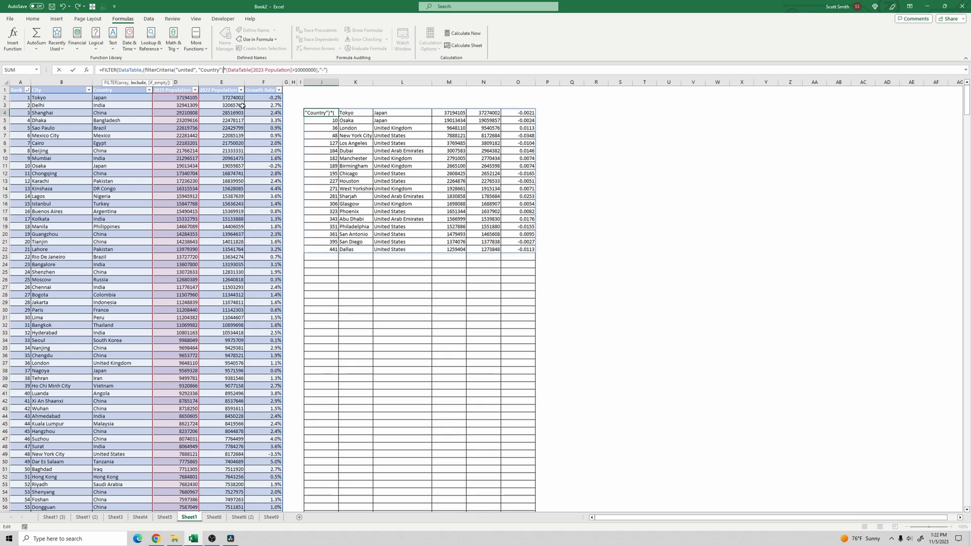
key(Delete)
key(Delete)
key(Delete)
key(Delete)
key(Delete)
key(Delete)
key(Delete)
key(Delete)
key(Delete)
key(Delete)
key(Delete)
key(Delete)
key(Delete)
key(Delete)
key(Delete)
key(Delete)
key(Delete)
key(Delete)
key(Delete)
key(Delete)
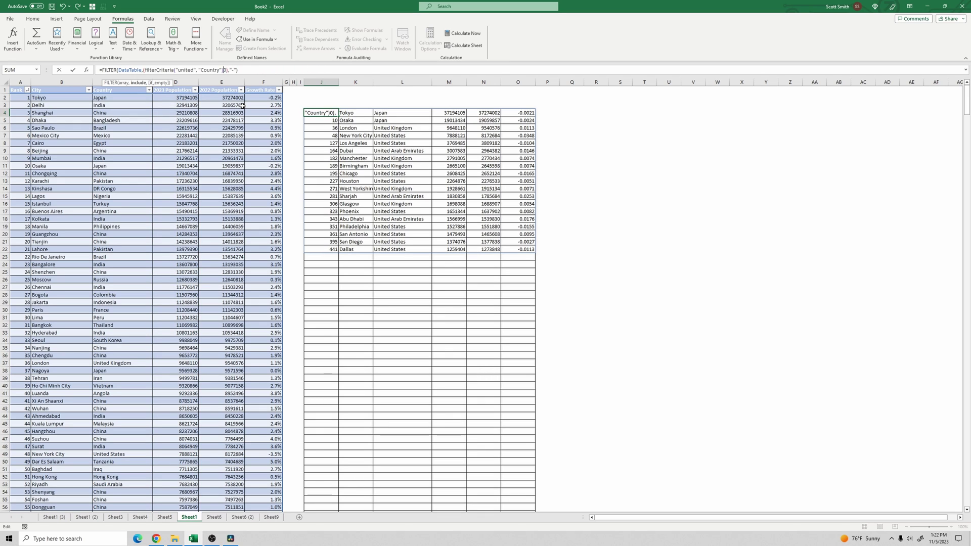
key(Return)
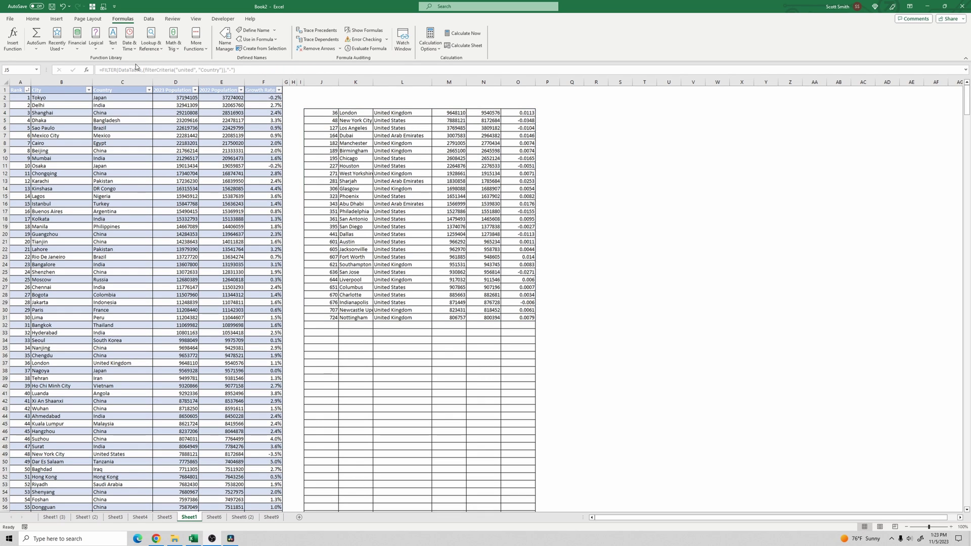
With J4 selected, open the filterCriteria name's definition for editing
click(324, 113)
click(225, 38)
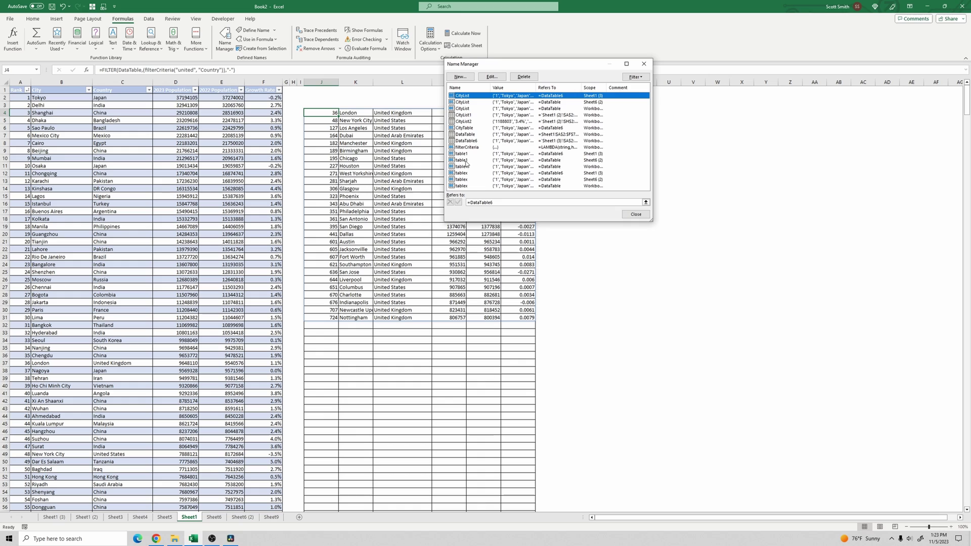
click(466, 141)
double_click(466, 146)
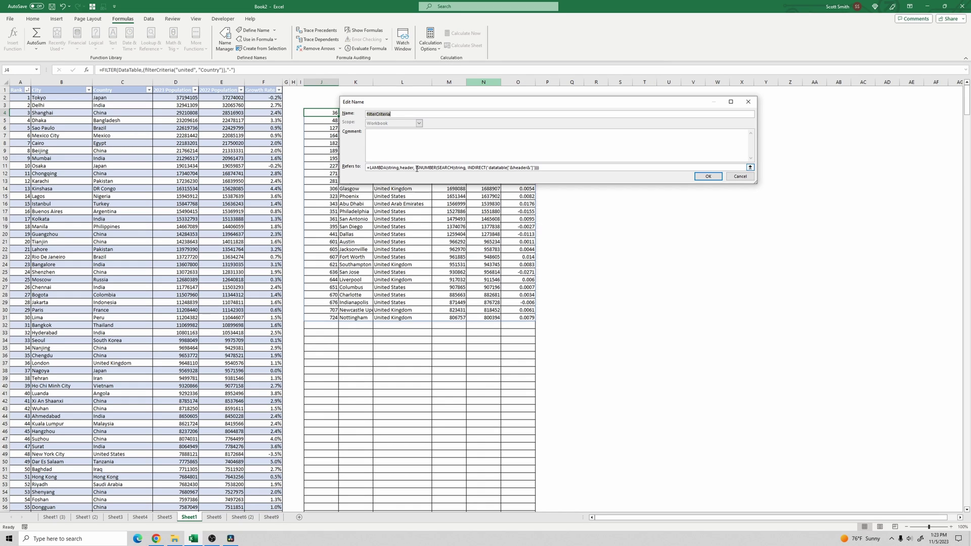
Insert an optional [exact] parameter after header in the LAMBDA parameters
click(417, 169)
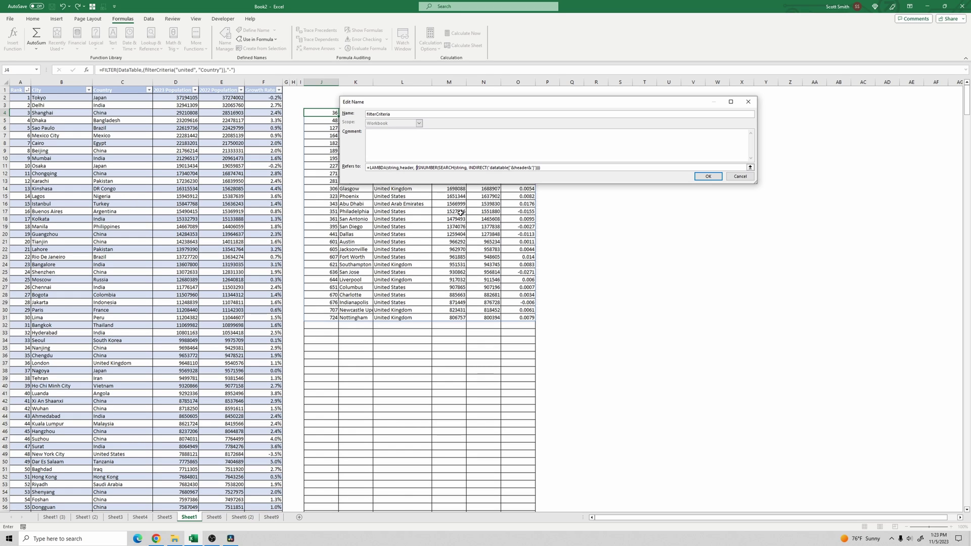
text([exact],)
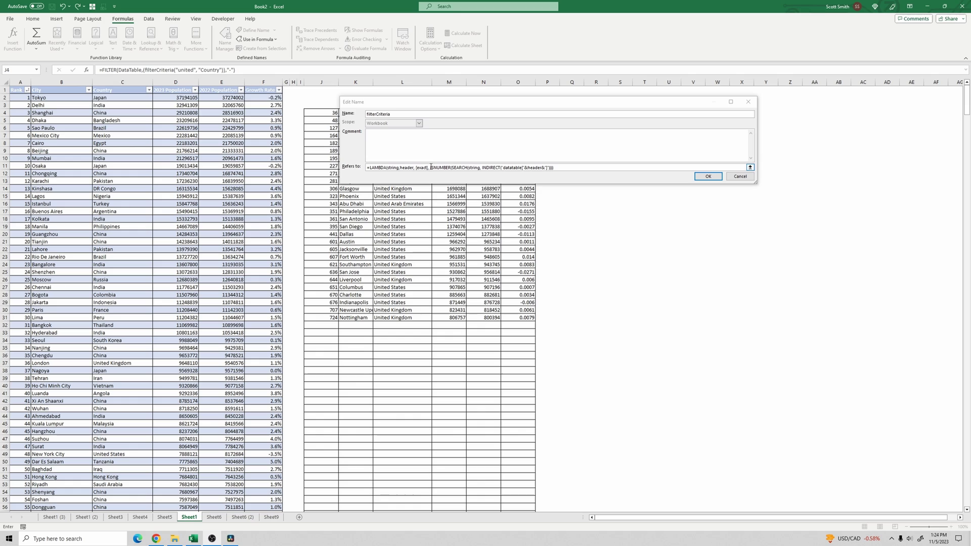
click(431, 168)
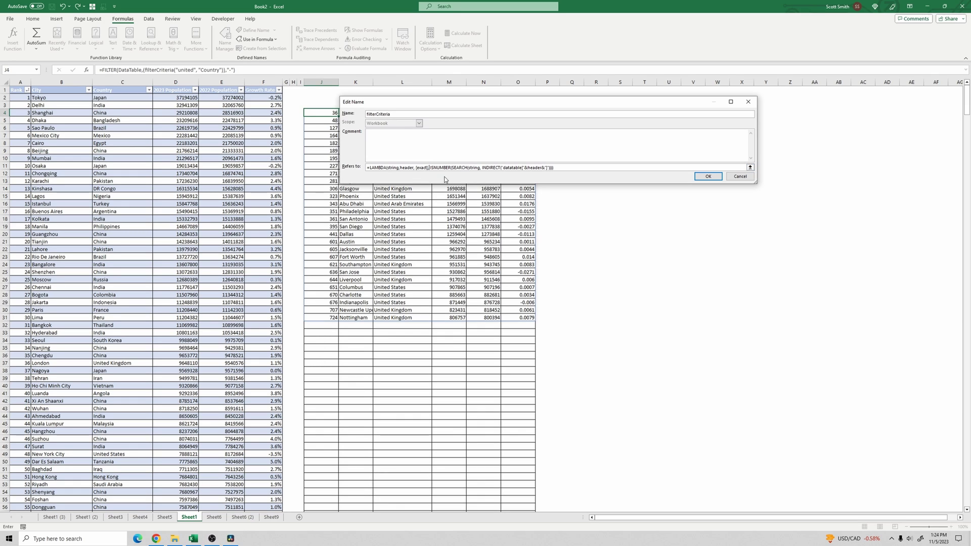
text(choose()
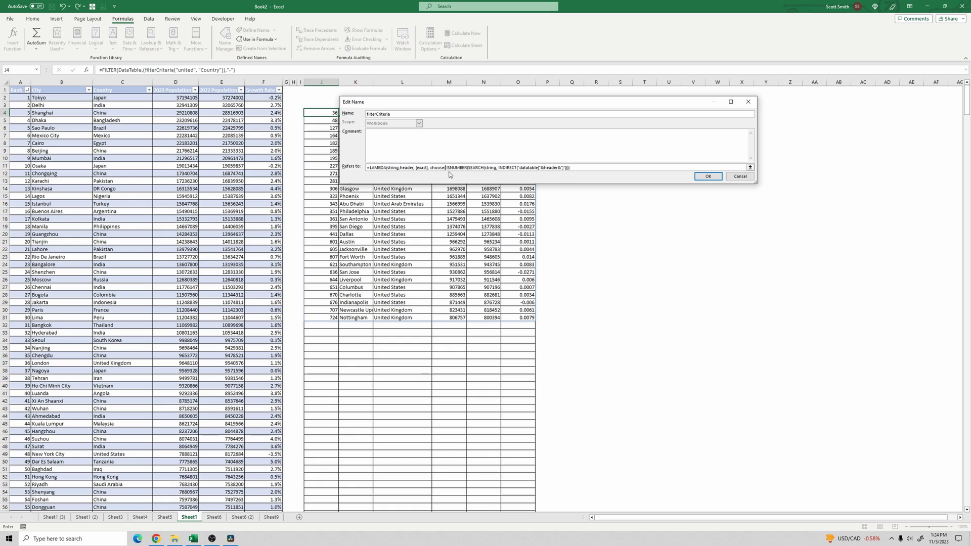
text(exact )
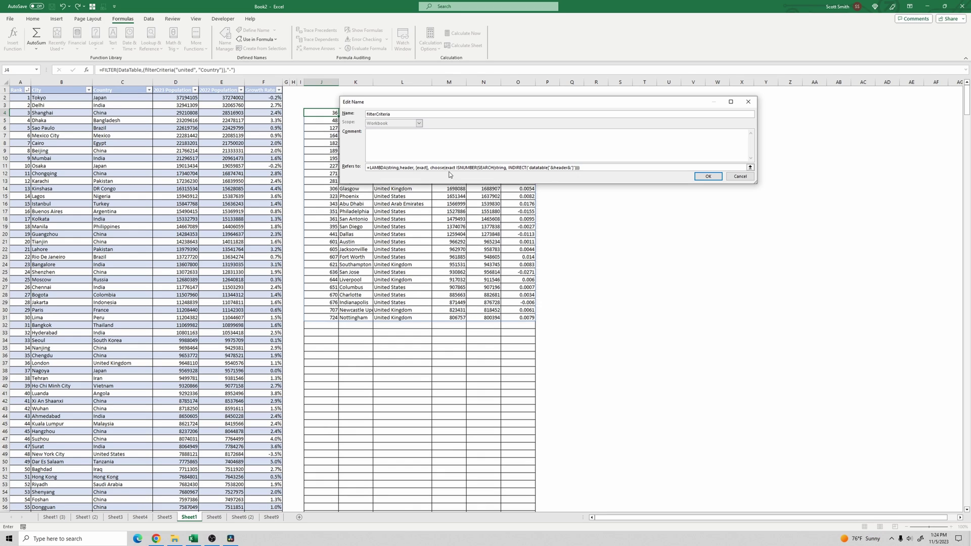
text(=)
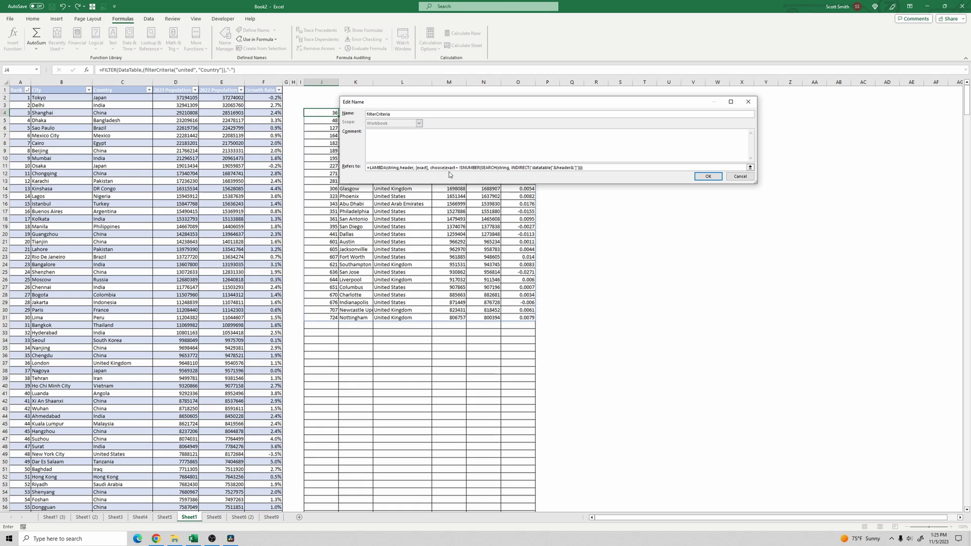
text(1)
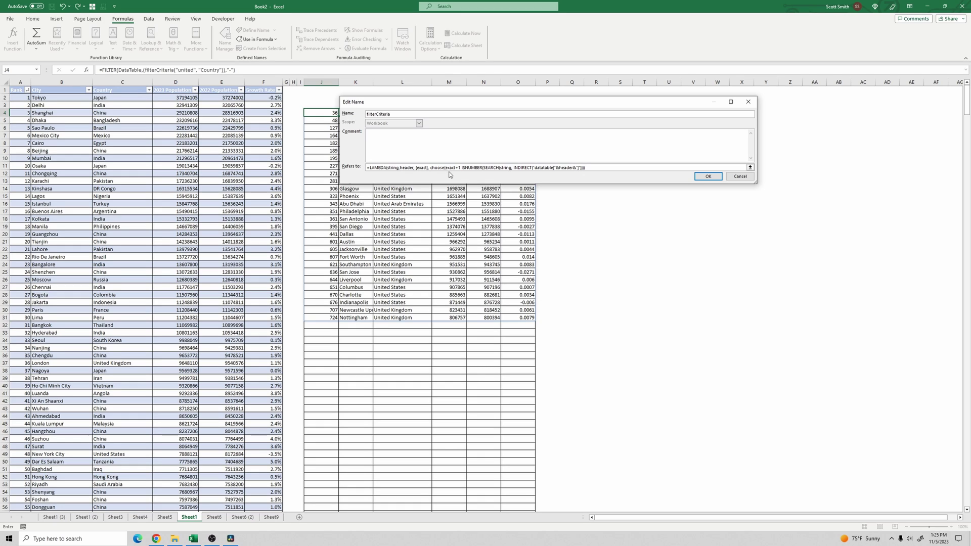
text(,)
drag(584, 167, 462, 167)
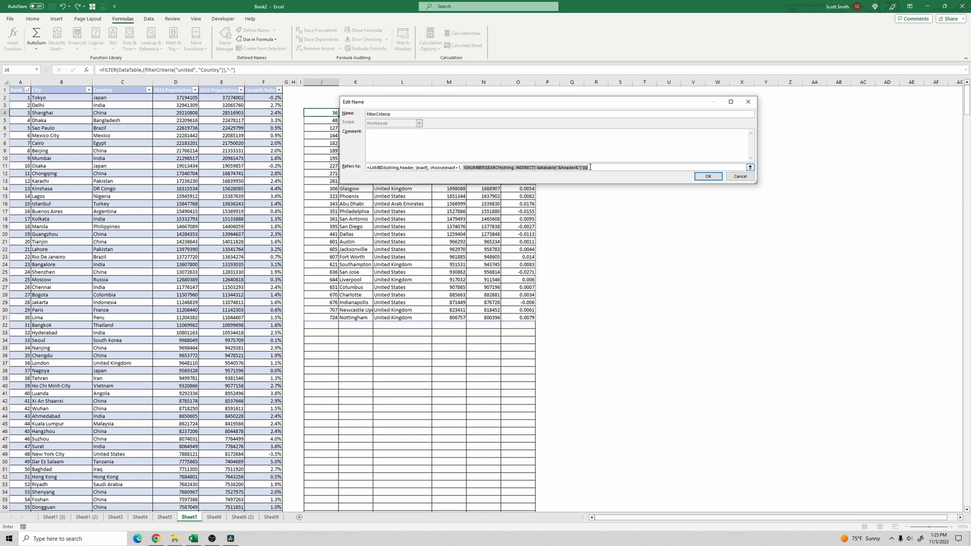
click(461, 167)
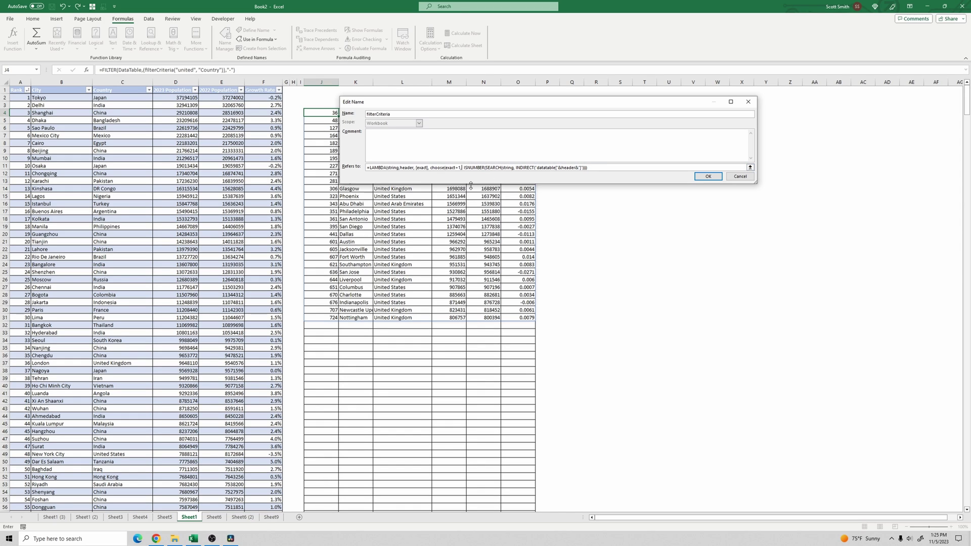
click(516, 167)
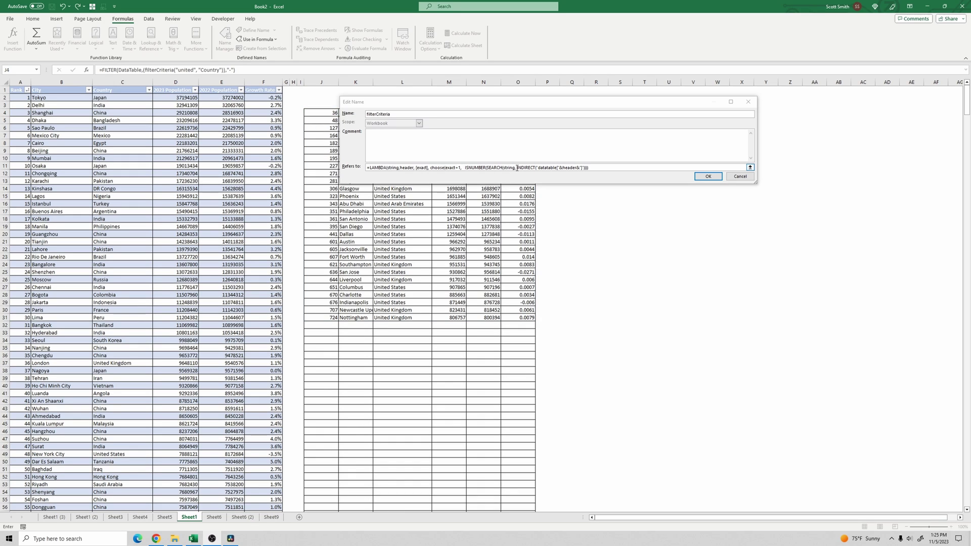
drag(517, 168, 584, 168)
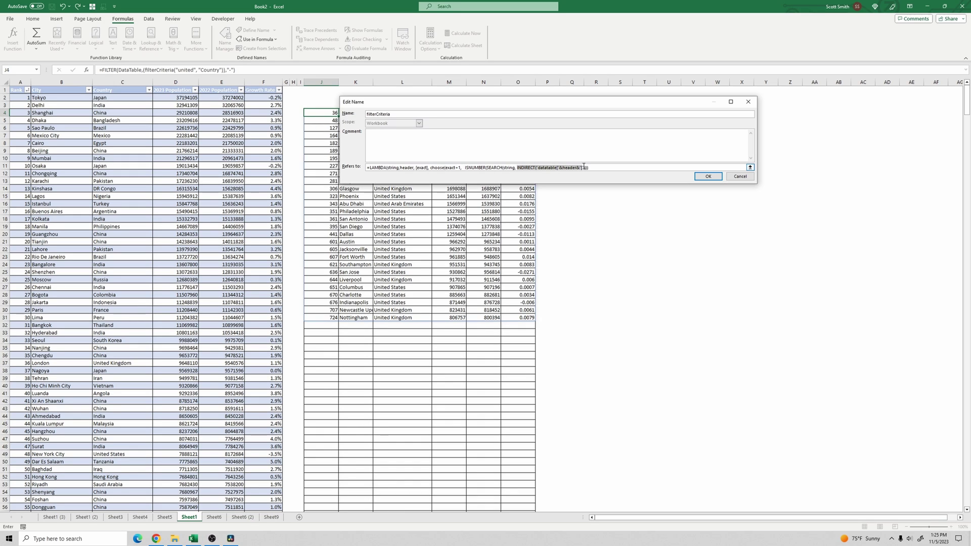
key(shift+Right)
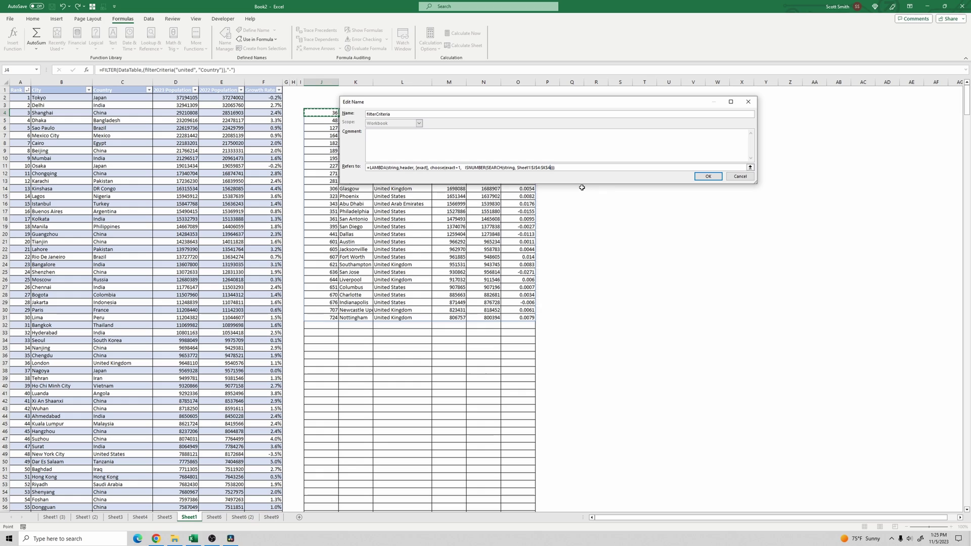
key(ctrl+z)
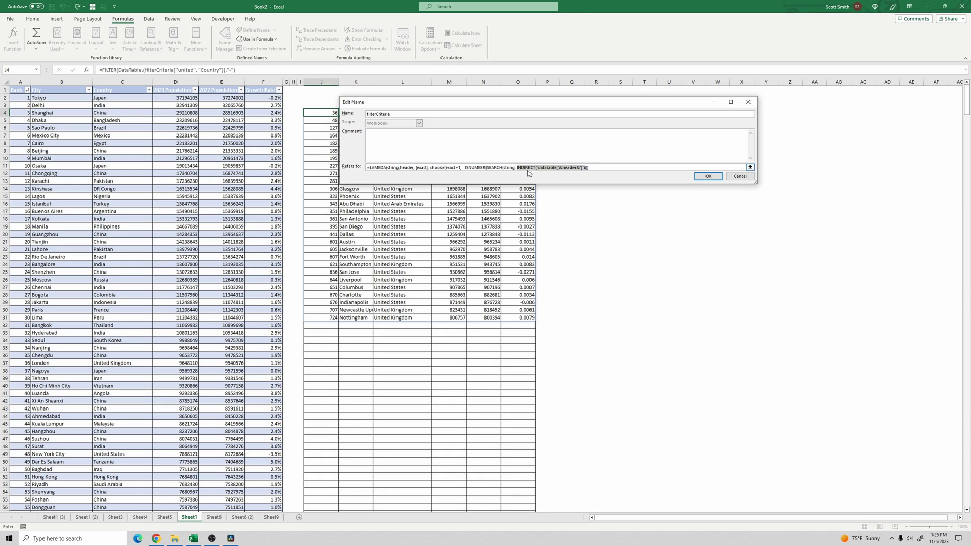
key(Left)
key(ctrl+z)
After choose(exact+1, add the pasted INDIRECT header lookup followed by =string as a choice
click(461, 168)
text(,)
key(ctrl+v)
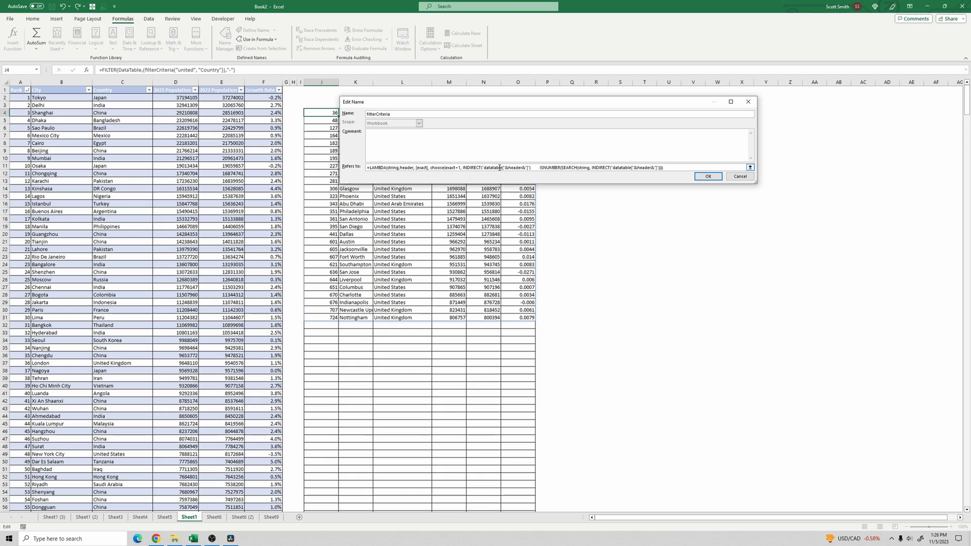
click(531, 167)
text(=)
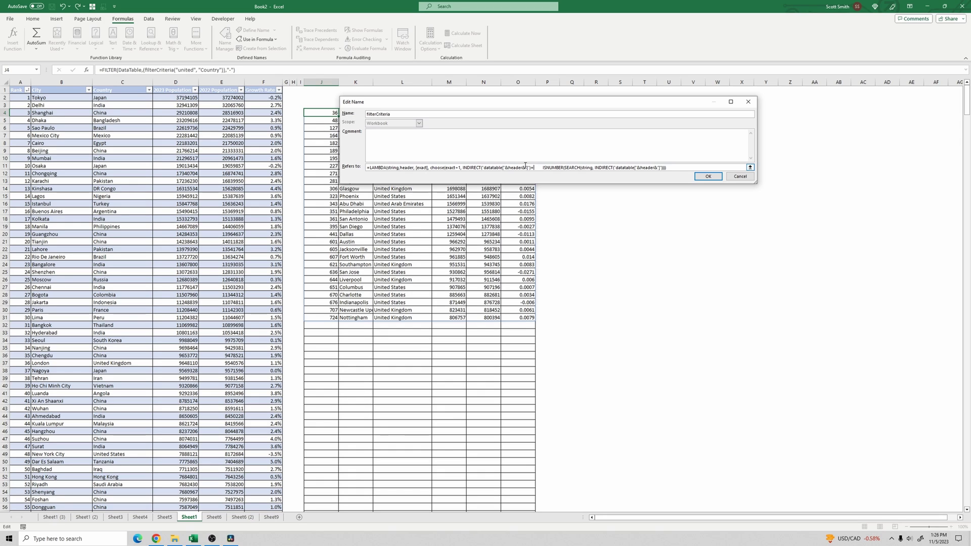
text(string)
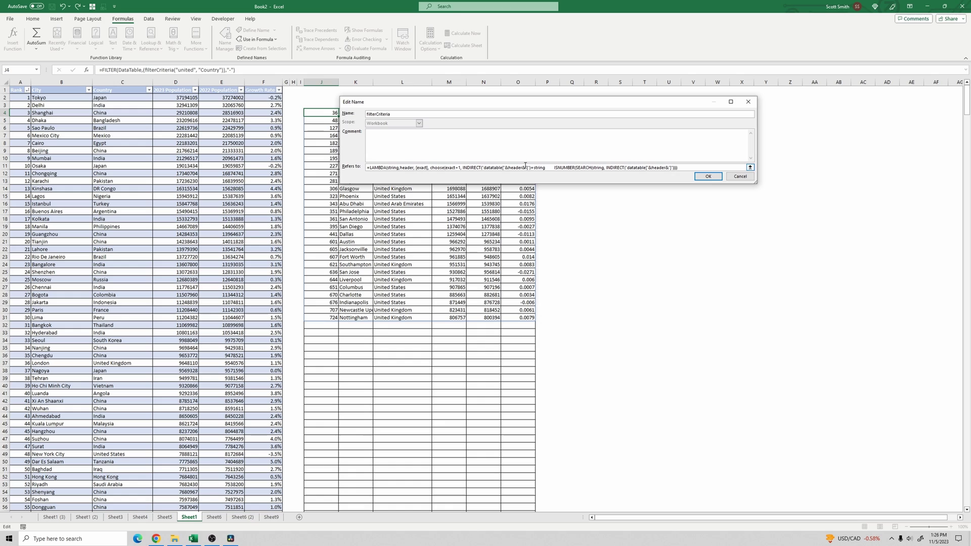
text(,)
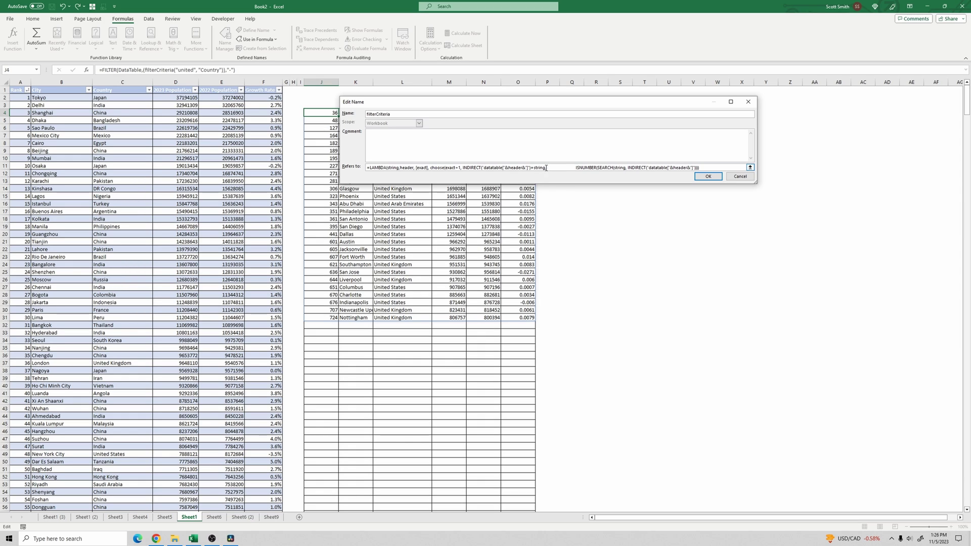
Duplicate the INDIRECT(...)=string comparison into further comma-separated choices and widen the dialog
drag(547, 169, 463, 167)
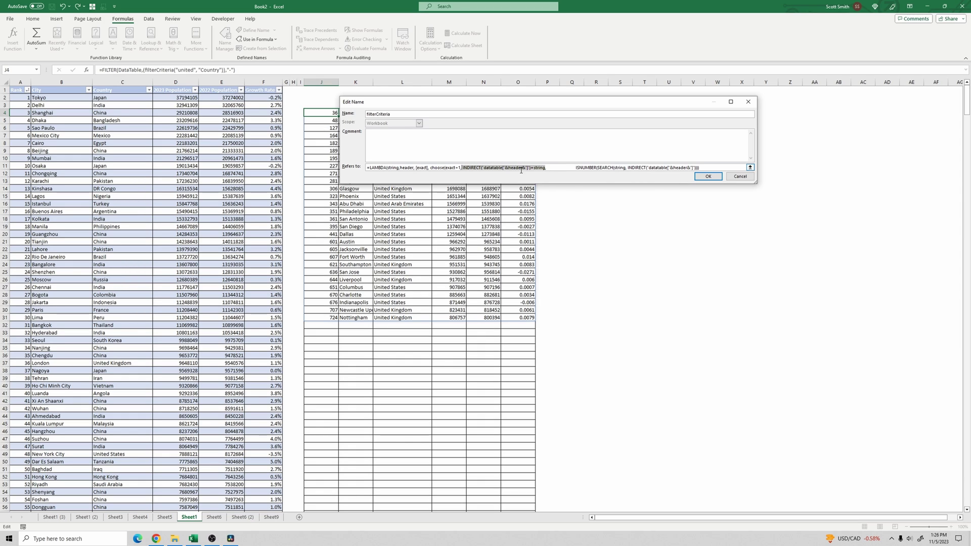
key(ctrl+c)
click(549, 167)
key(ctrl+v)
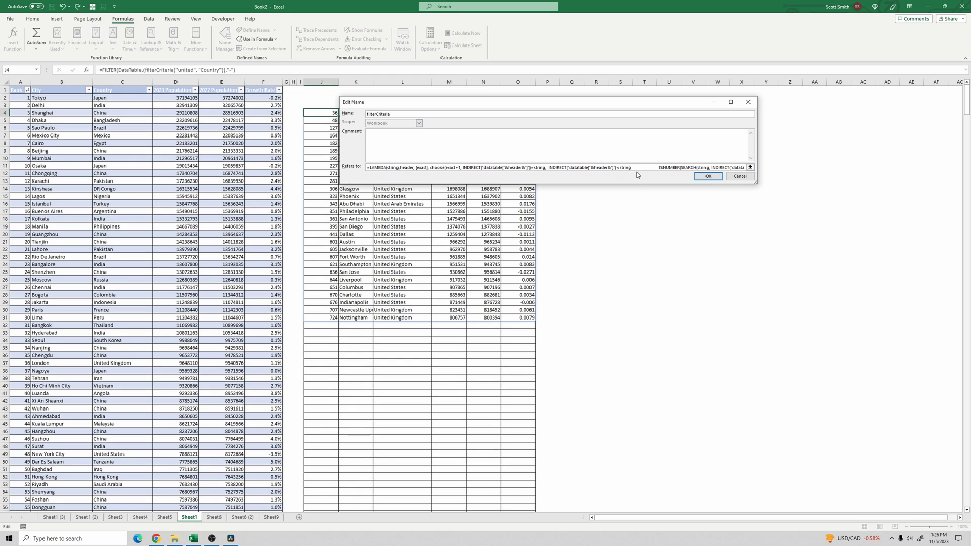
text(,)
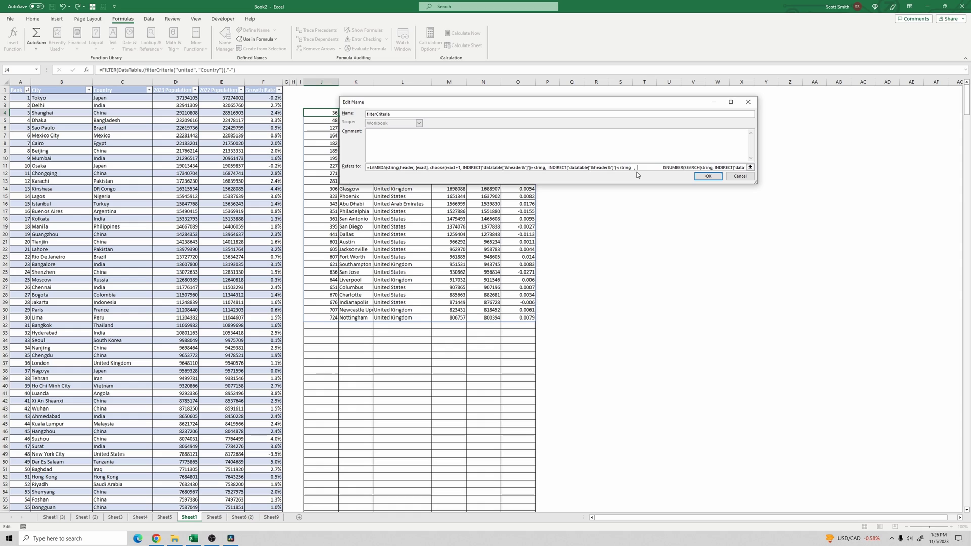
key(ctrl+v)
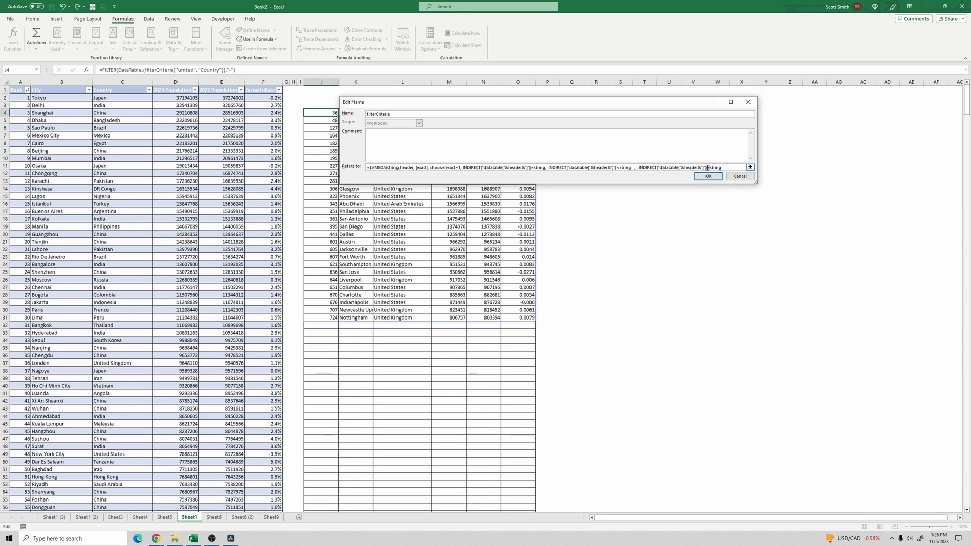
drag(756, 183, 837, 188)
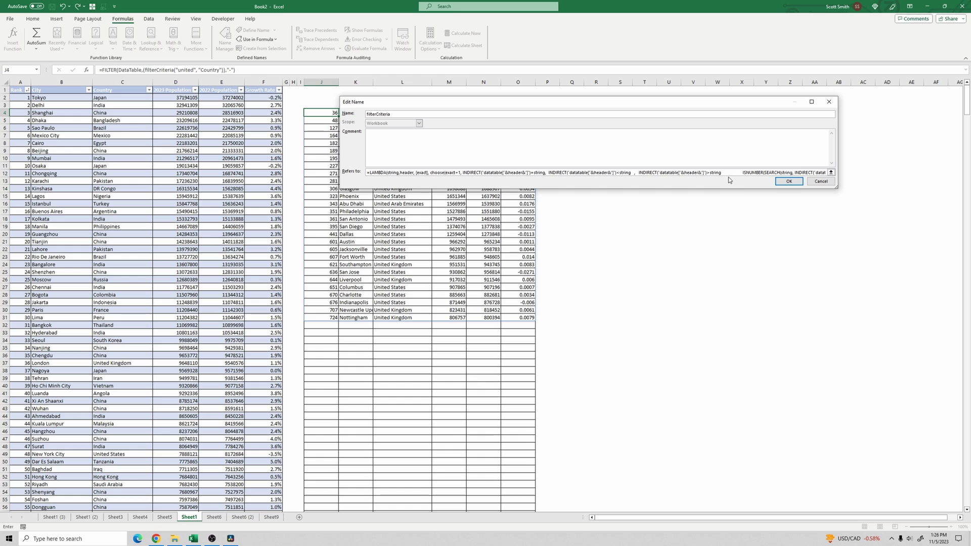
click(736, 173)
text(,)
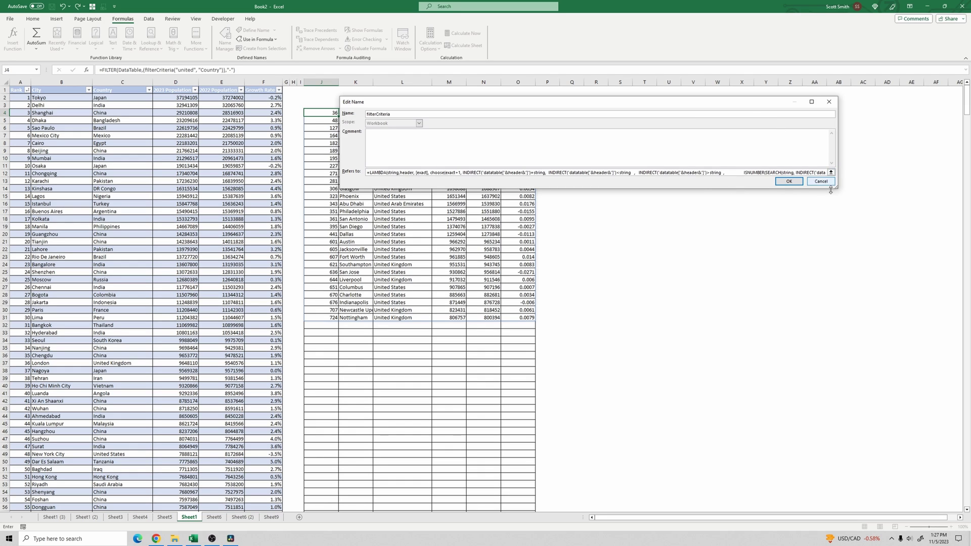
Save the revised filterCriteria definition
drag(837, 190, 885, 195)
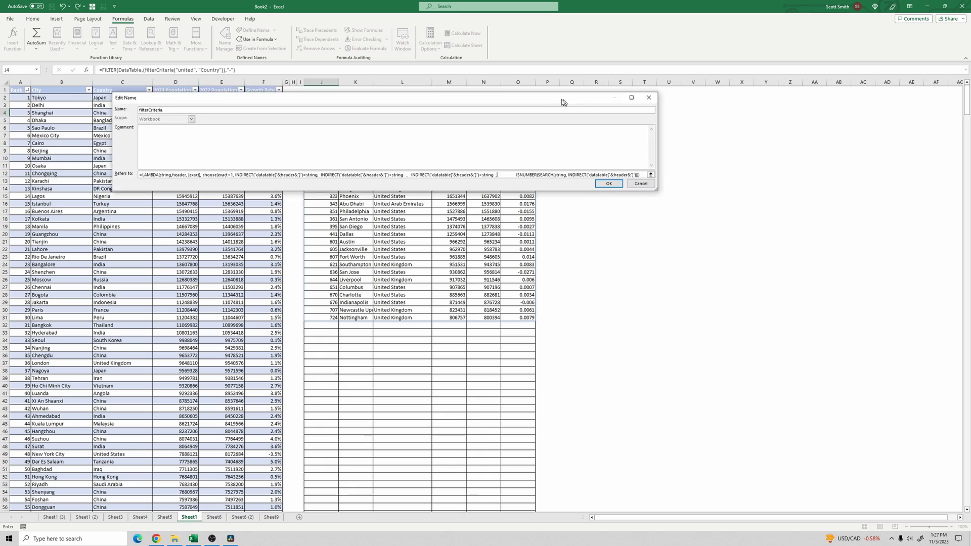
drag(561, 99, 450, 94)
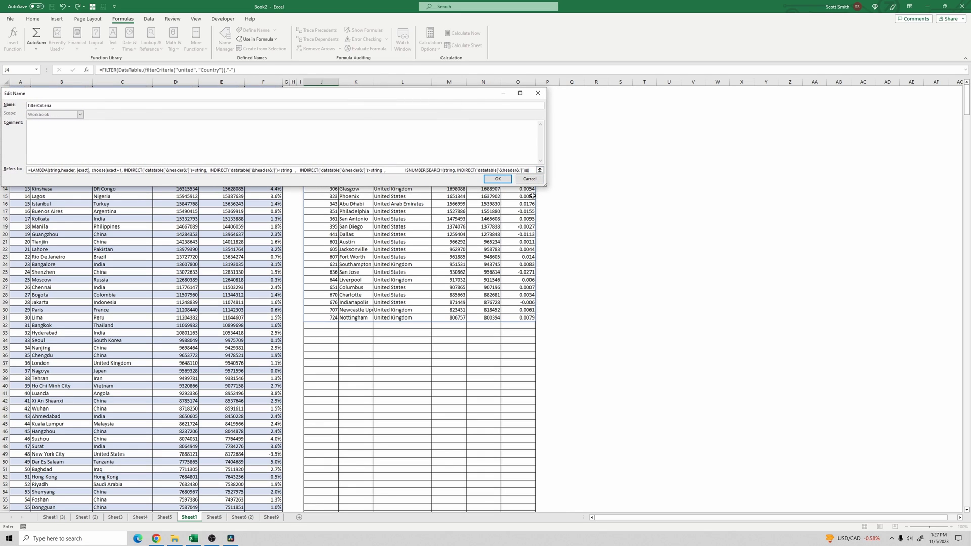
key(Return)
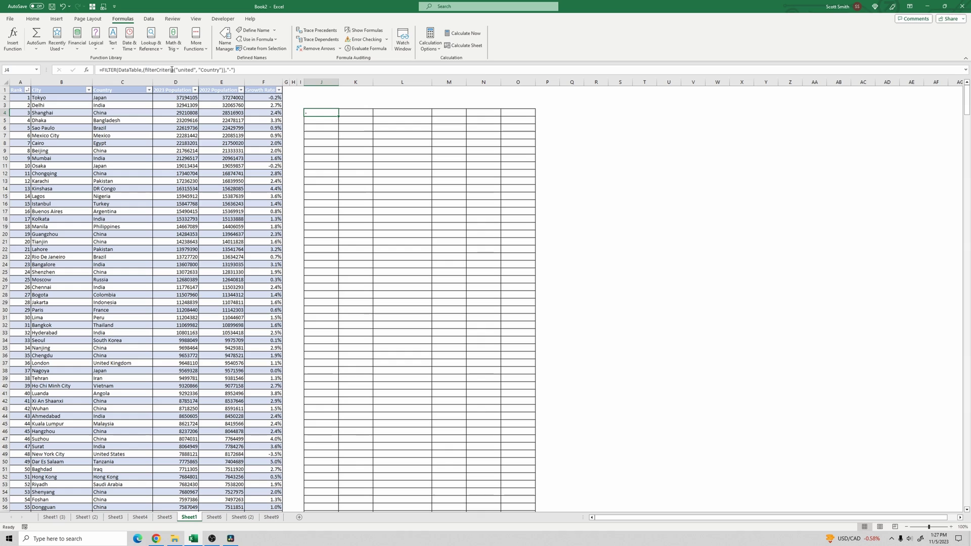
Add a match type of 3 after "Country" in the J4 formula
click(223, 70)
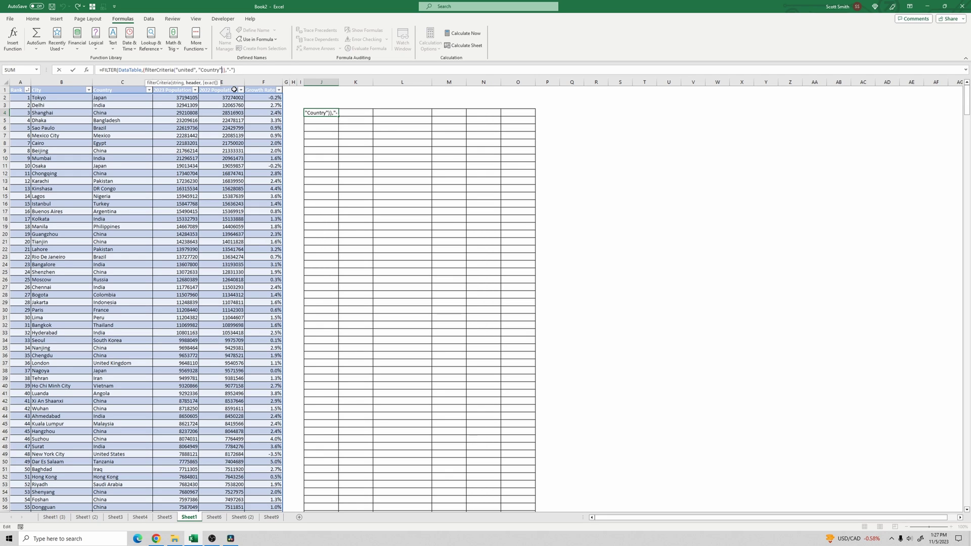
text(,3)
key(ctrl+Return)
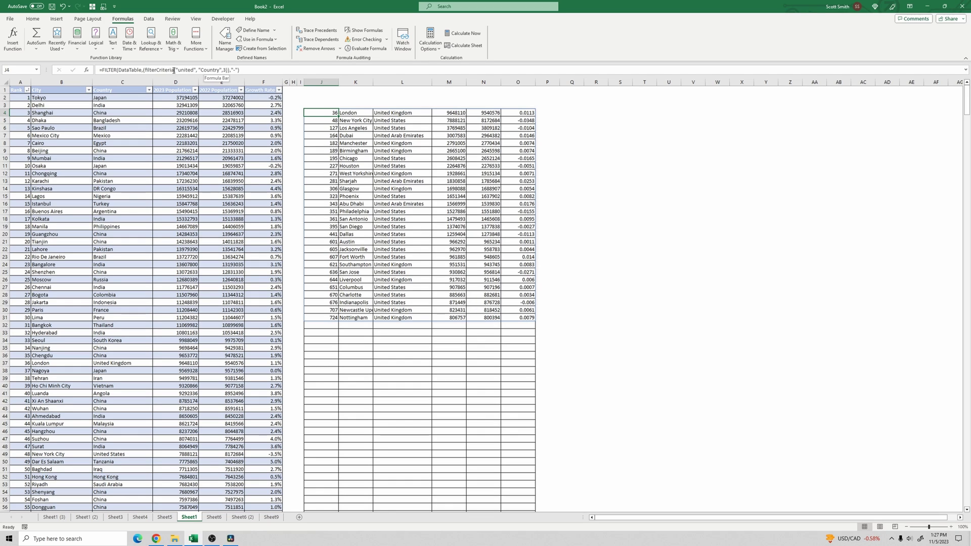
Change the J4 filterCriteria arguments to 100000, "2023 Population", match type 1
drag(176, 69, 228, 70)
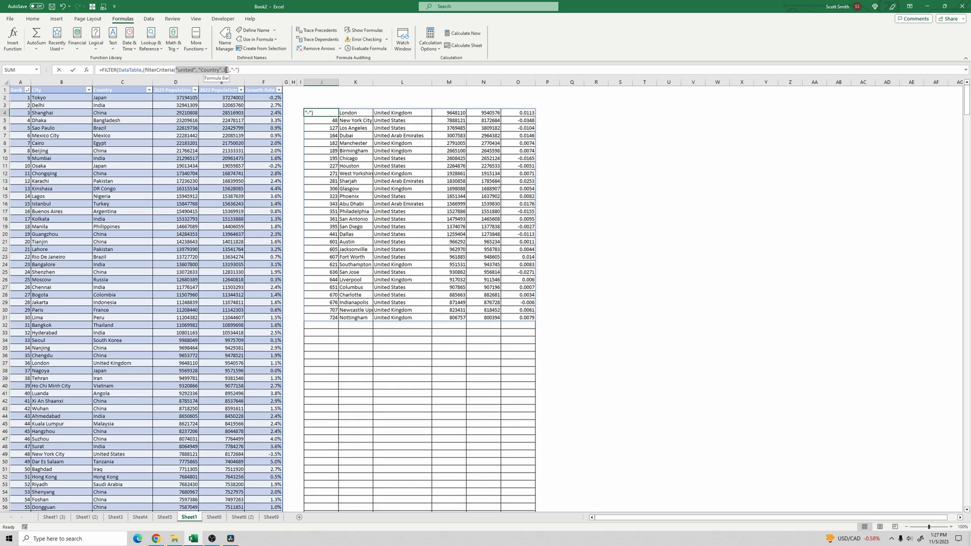
click(228, 69)
text())
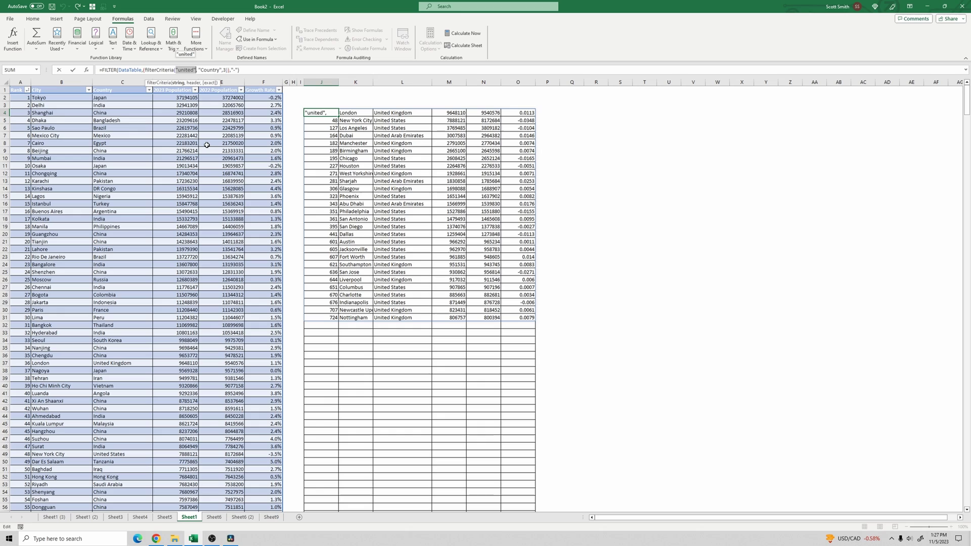
text(100000)
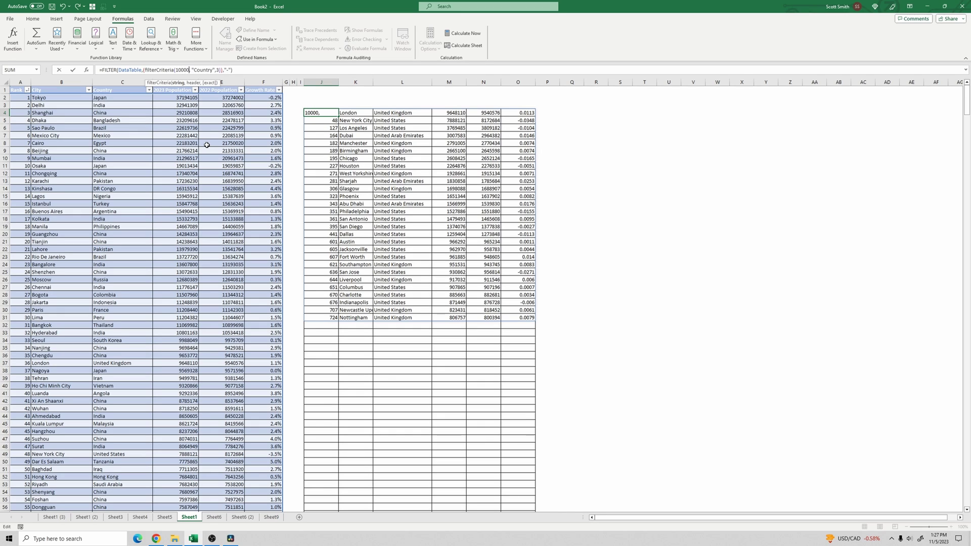
drag(194, 69, 217, 69)
text("2023 Population",1)
key(Return)
Change the J4 criterion from 100000 to 900000
click(321, 112)
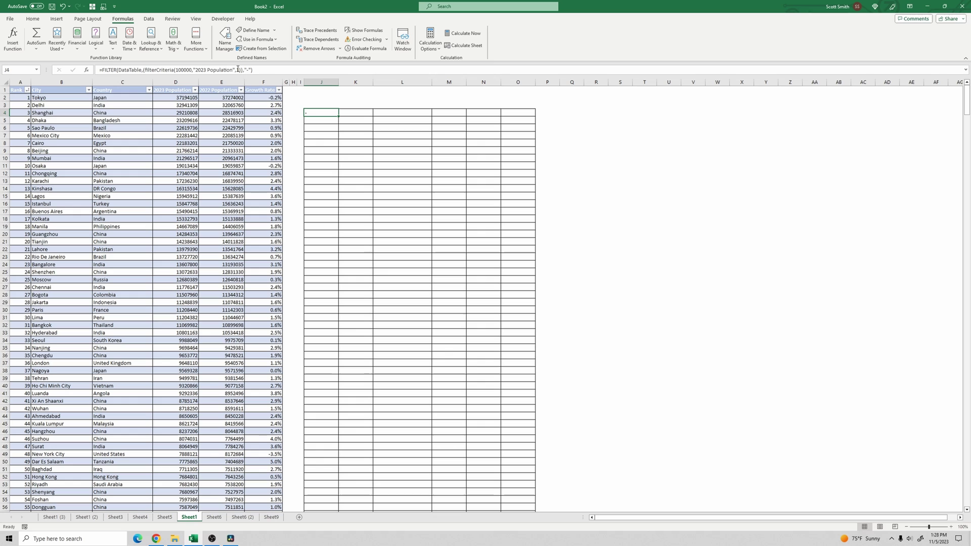
click(177, 69)
key(Delete)
text(9)
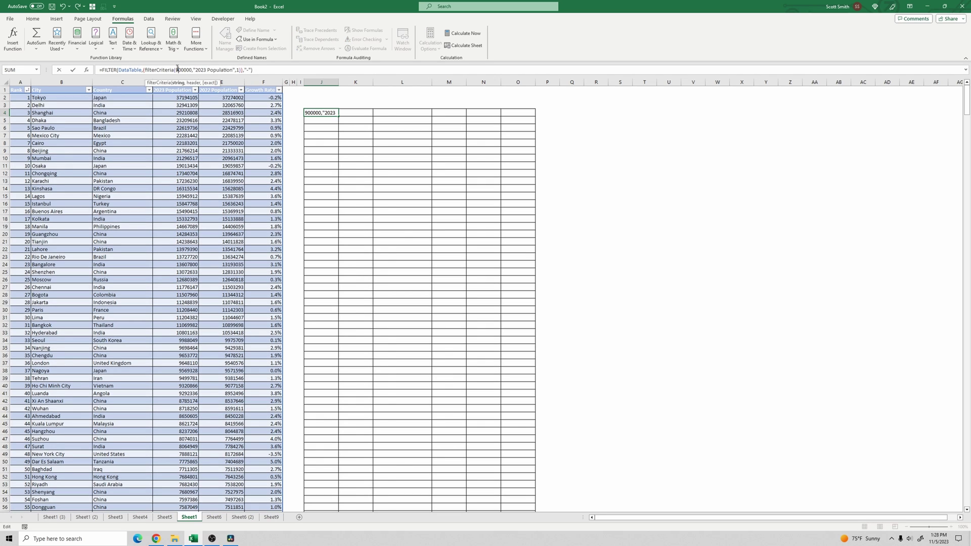
key(Return)
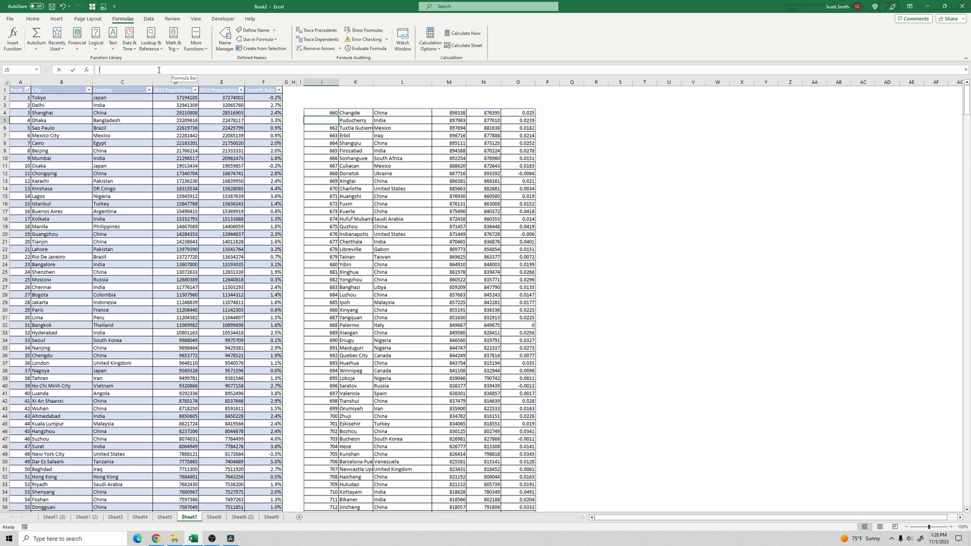
click(329, 112)
drag(145, 70, 242, 70)
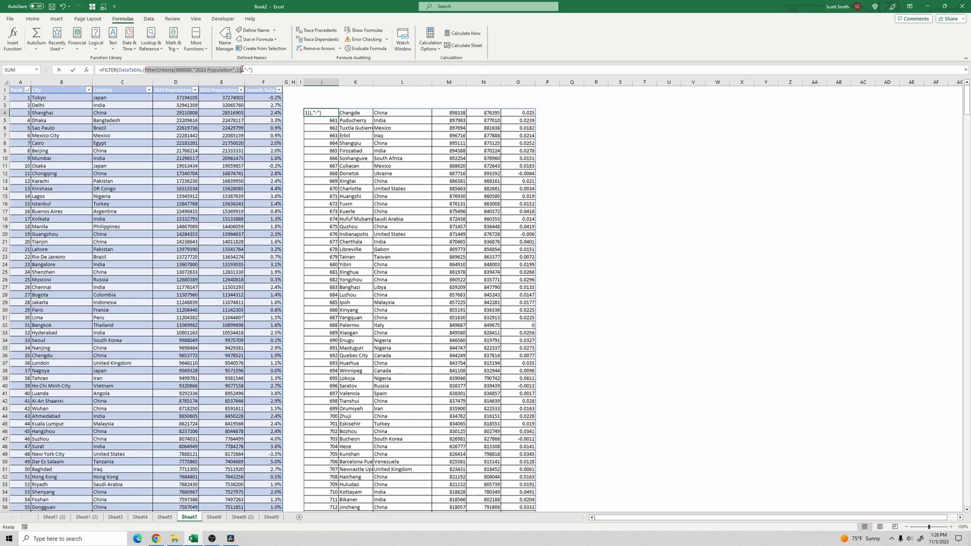